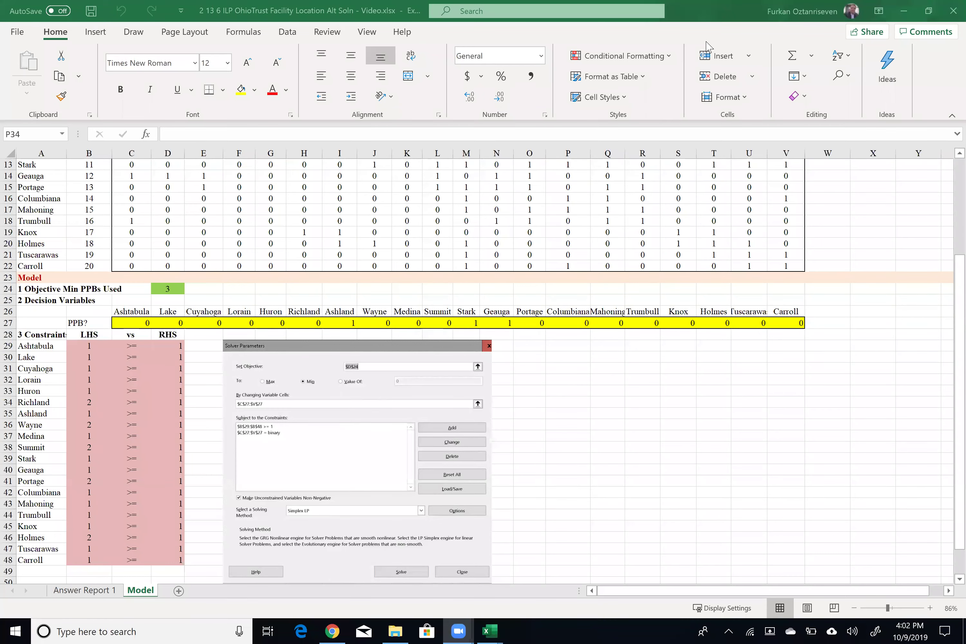
- Select the county names and numbers in A3:B22, showing the full border-sharing table
{"action": "left_click", "coordinate": [525, 437]}
{"action": "scroll", "coordinate": [522, 422], "scroll_direction": "up", "scroll_amount": 4}
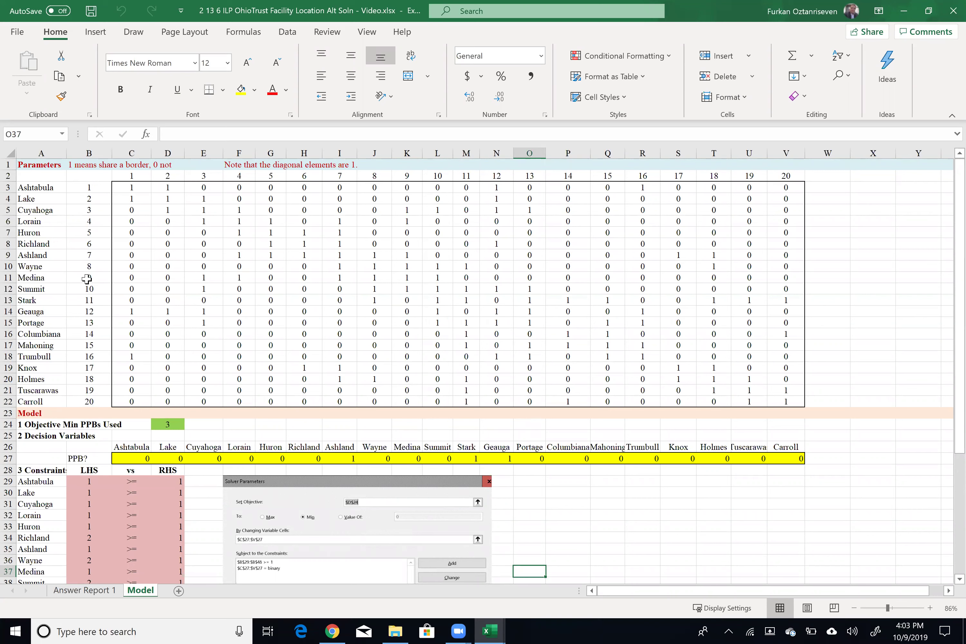
{"action": "left_click", "coordinate": [49, 186]}
{"action": "left_click_drag", "start_coordinate": [65, 210], "coordinate": [92, 398]}
{"action": "scroll", "coordinate": [105, 364], "scroll_direction": "up", "scroll_amount": 2, "text": "ctrl"}
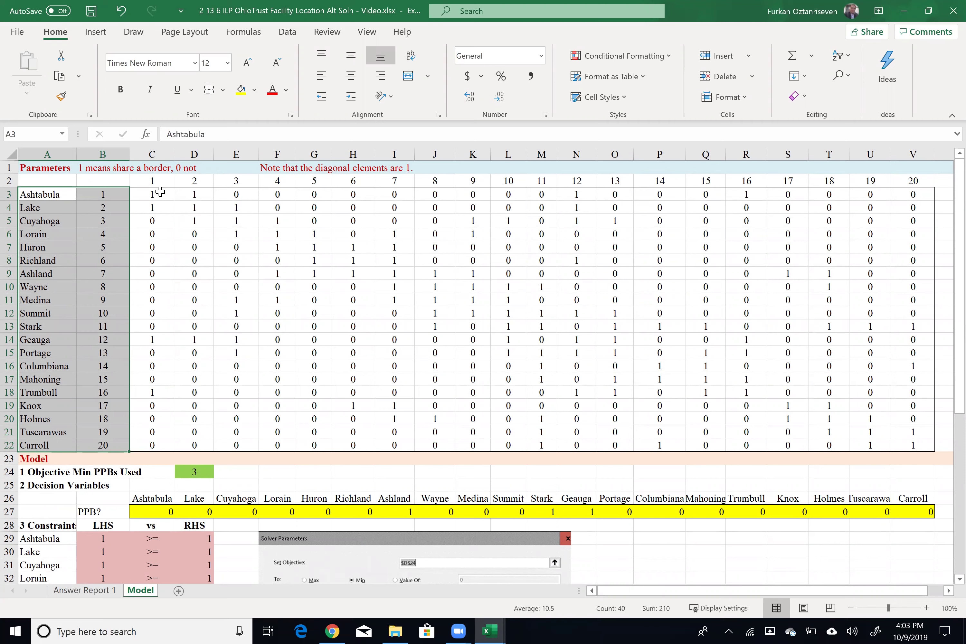
{"action": "left_click_drag", "start_coordinate": [160, 191], "coordinate": [896, 444]}
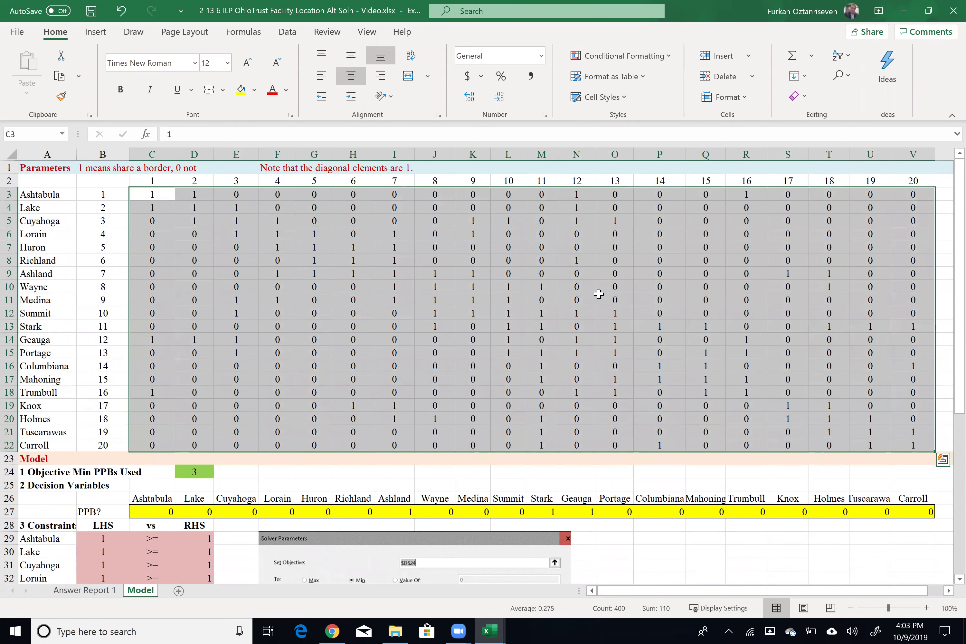
{"action": "left_click", "coordinate": [432, 197]}
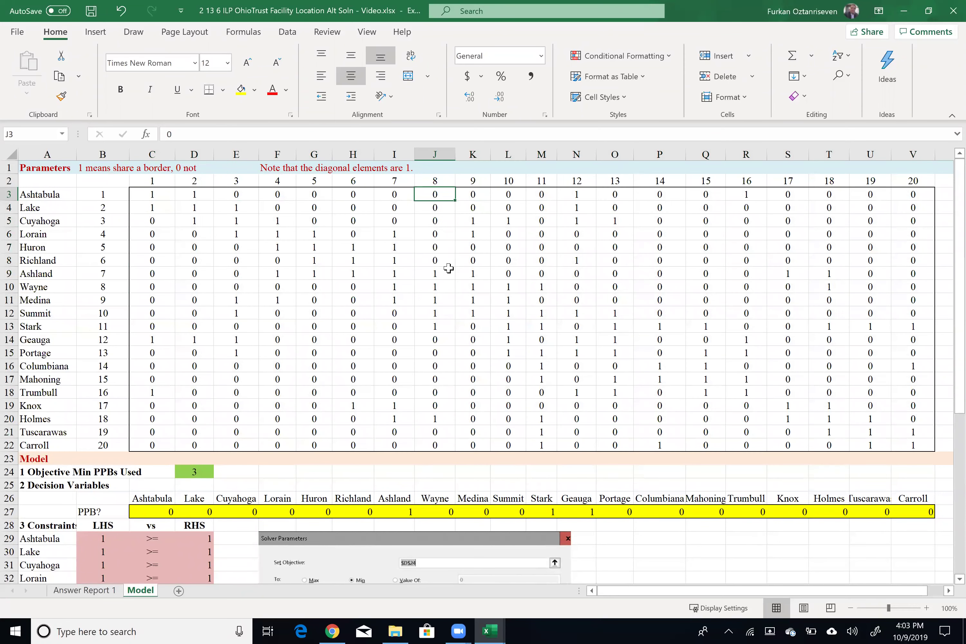
{"action": "left_click_drag", "start_coordinate": [449, 268], "coordinate": [451, 324]}
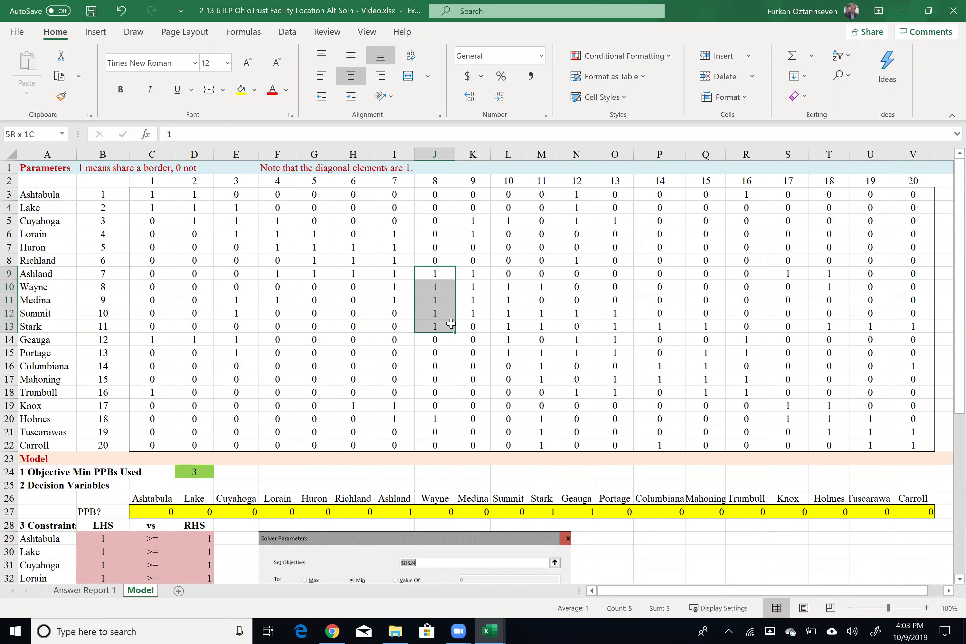
{"action": "left_click", "coordinate": [439, 415], "text": "ctrl"}
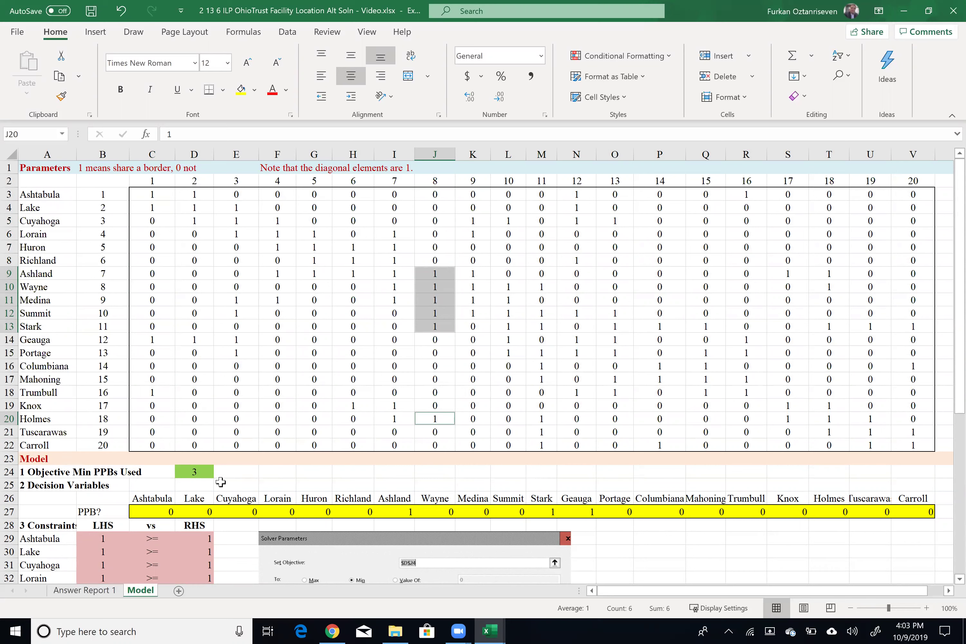
{"action": "double_click", "coordinate": [189, 469]}
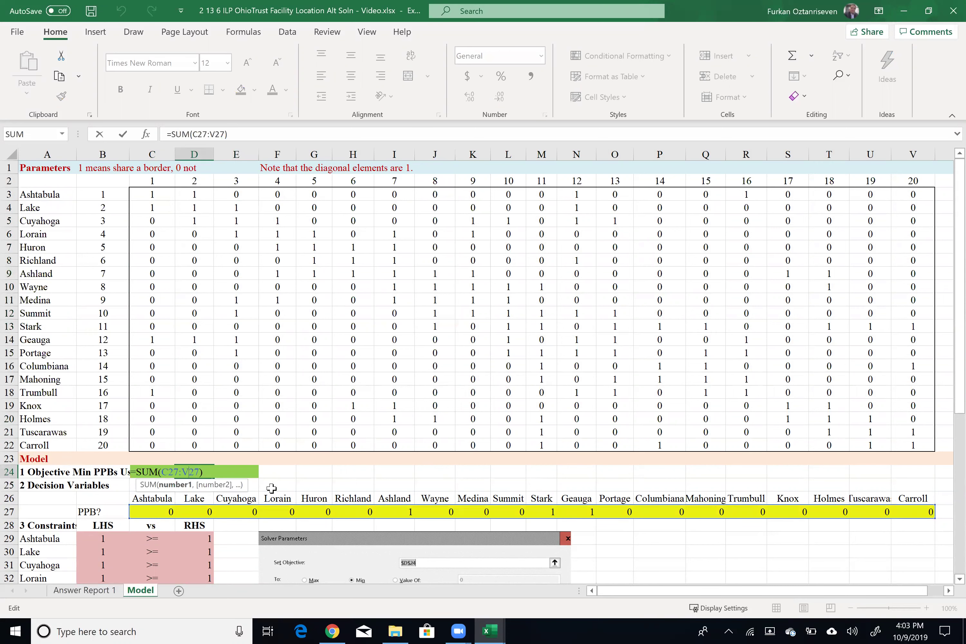
{"action": "key", "text": "Return"}
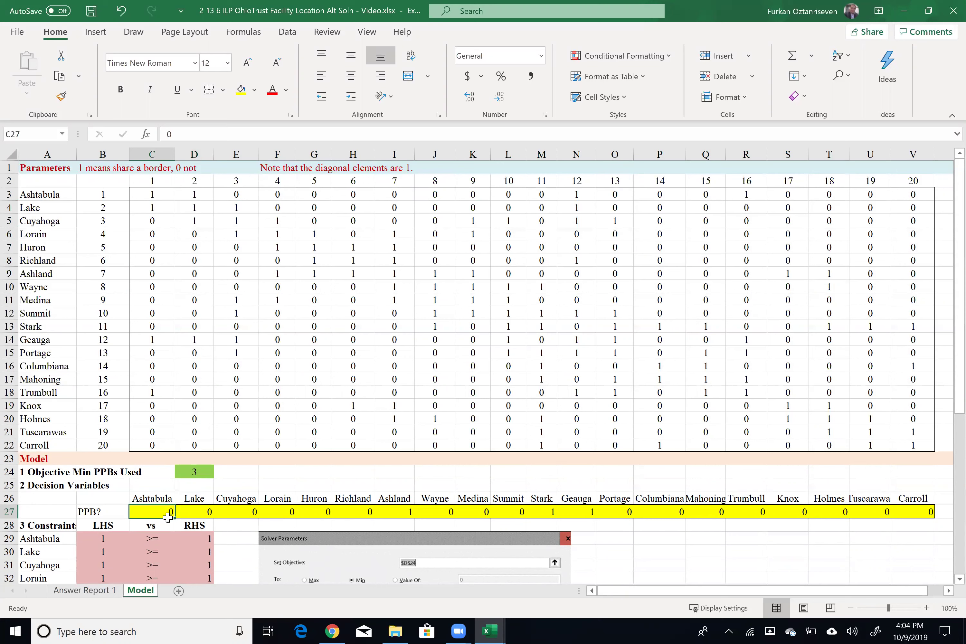
{"action": "left_click_drag", "start_coordinate": [155, 508], "coordinate": [195, 525]}
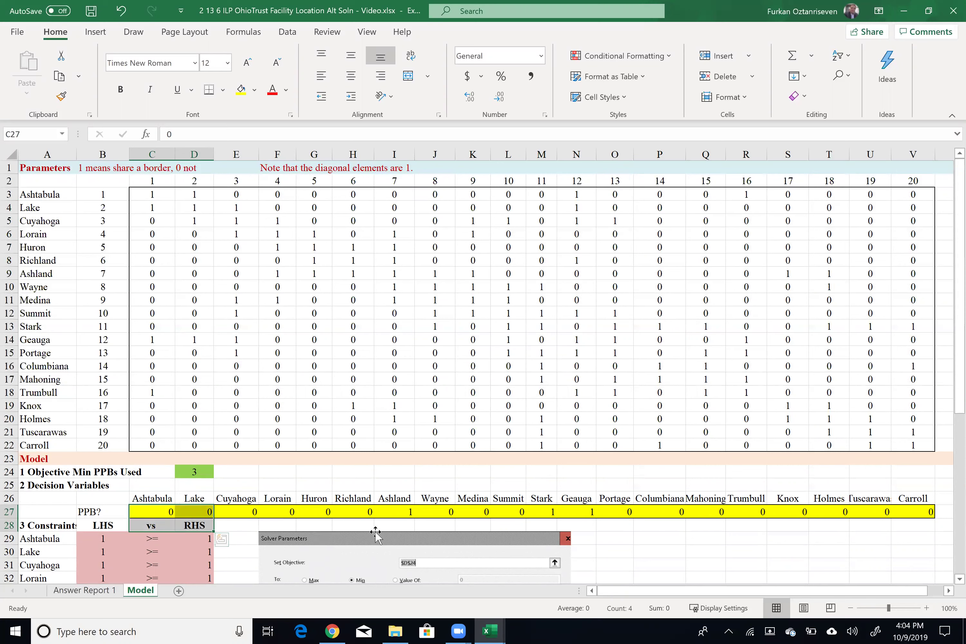
{"action": "left_click", "coordinate": [387, 502]}
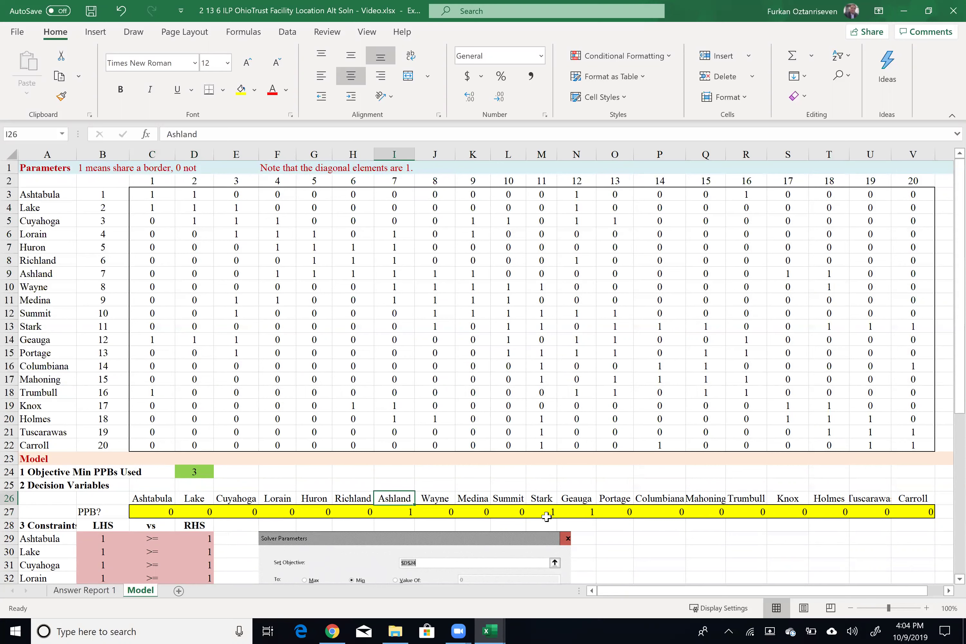
{"action": "left_click", "coordinate": [546, 511]}
{"action": "left_click", "coordinate": [577, 509]}
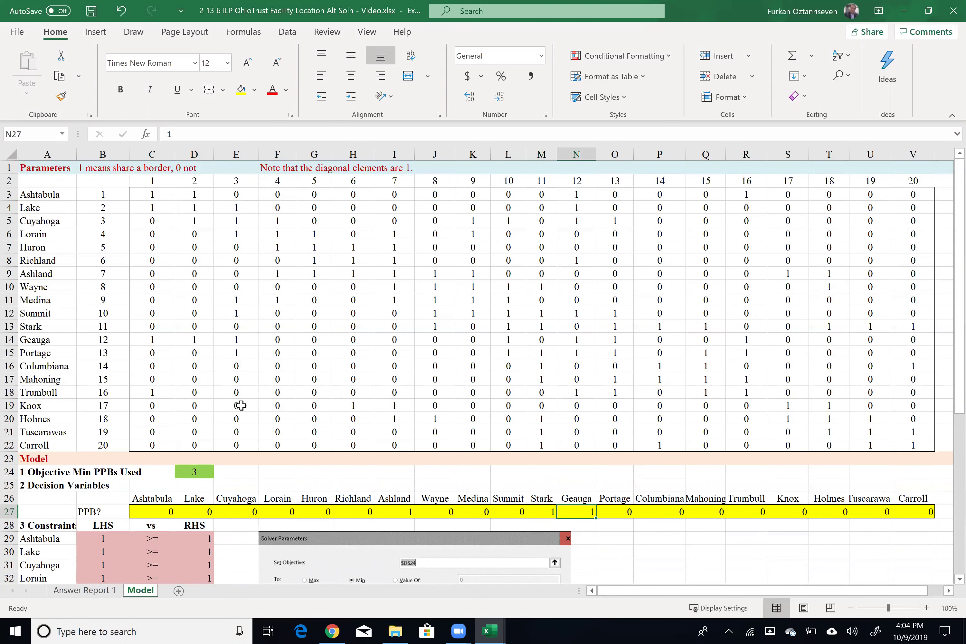
{"action": "scroll", "coordinate": [256, 458], "scroll_direction": "down", "scroll_amount": 5}
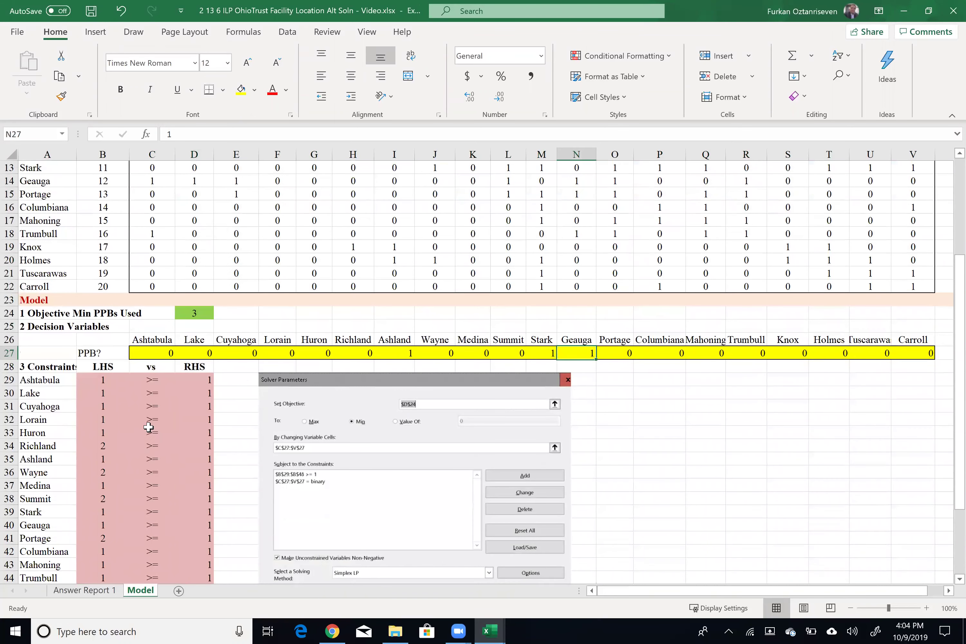
{"action": "left_click_drag", "start_coordinate": [84, 338], "coordinate": [190, 475]}
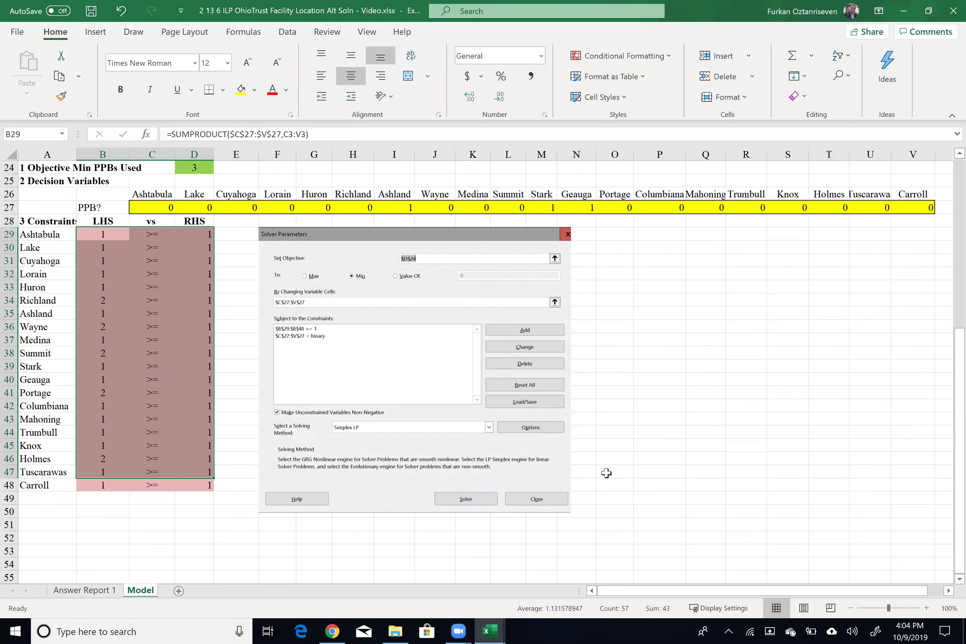
{"action": "left_click", "coordinate": [605, 457]}
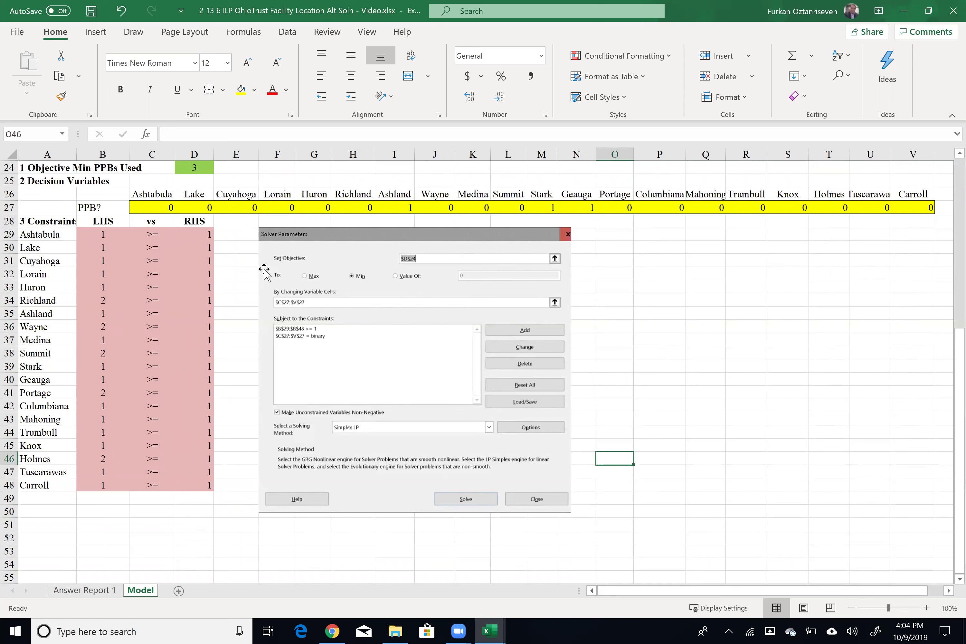
{"action": "left_click", "coordinate": [195, 169]}
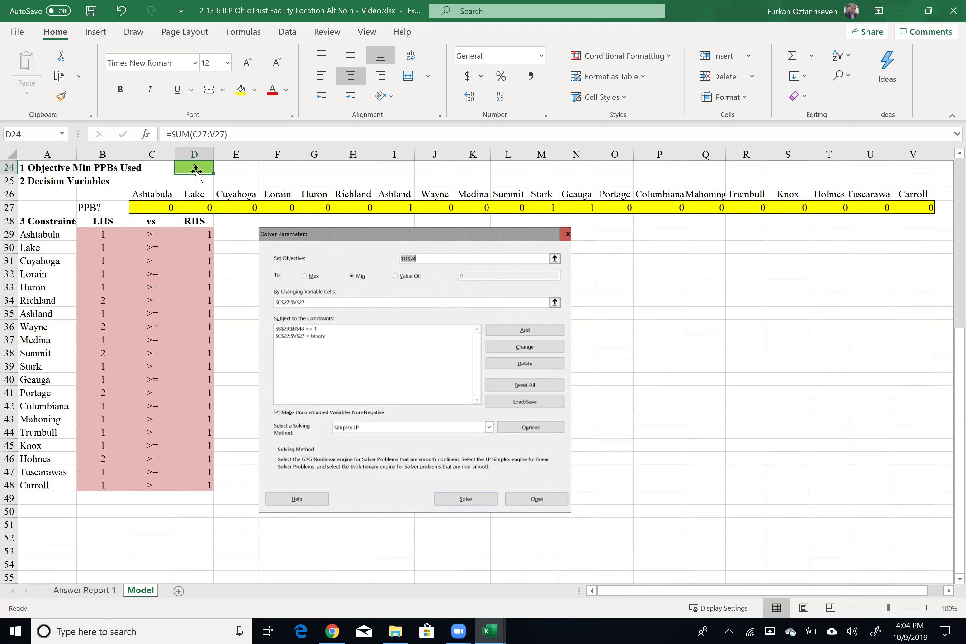
{"action": "left_click", "coordinate": [406, 206]}
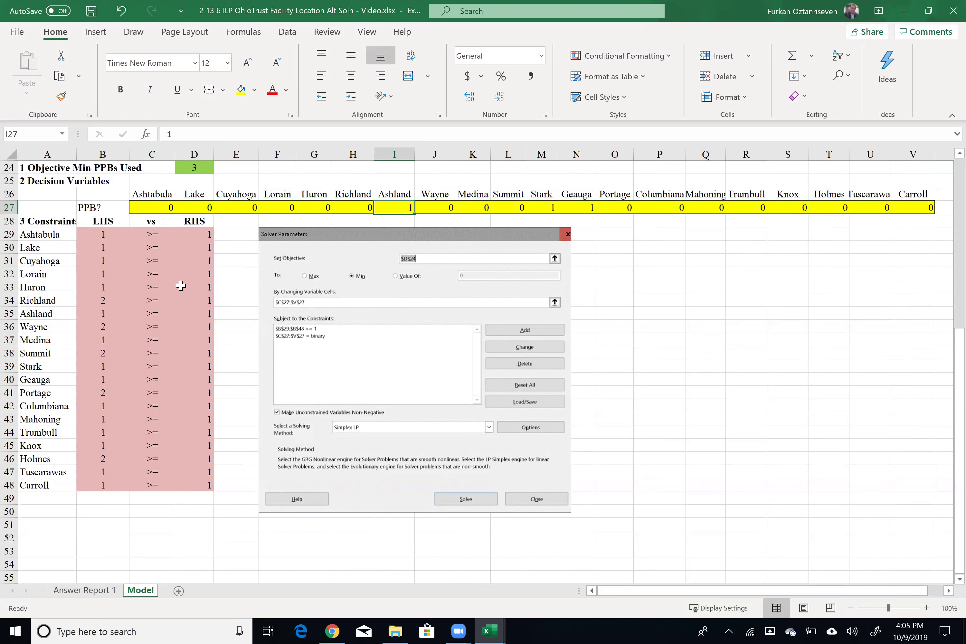
- Type 'Alt Soln' into A50 and make it bold, ending in cell B50
{"action": "left_click", "coordinate": [60, 514]}
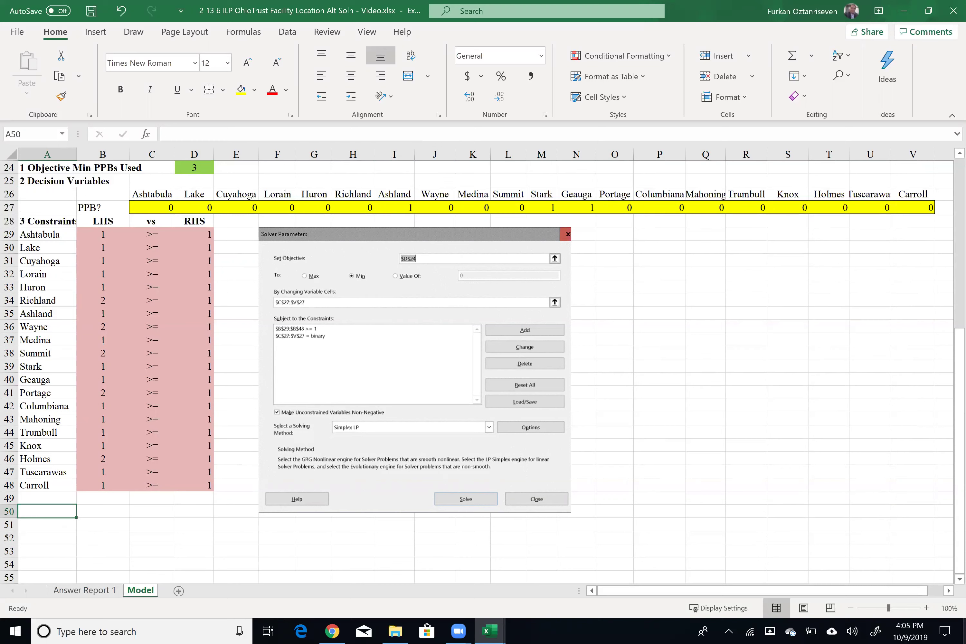
{"action": "type", "text": "Alt "}
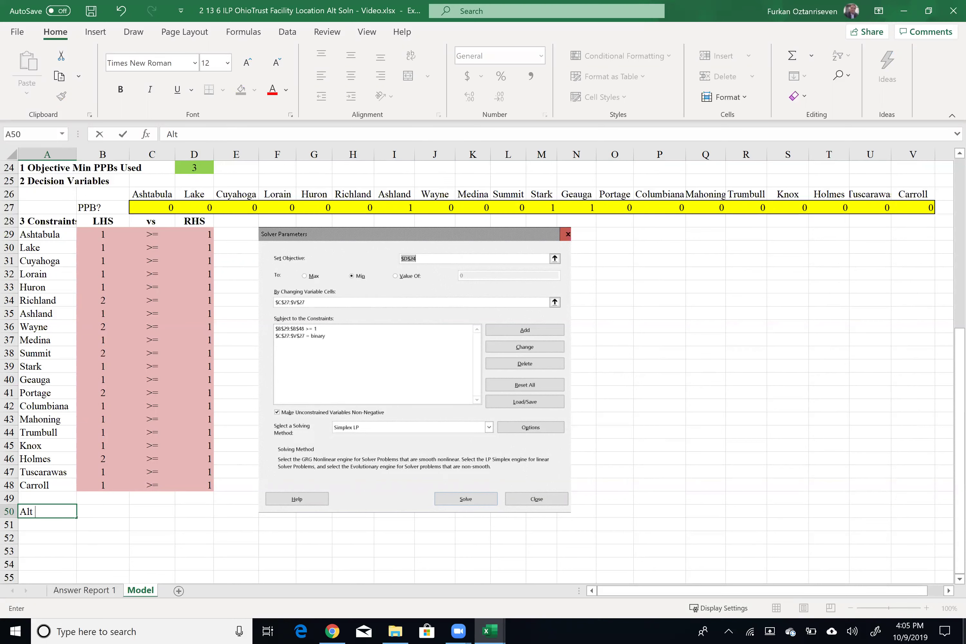
{"action": "type", "text": "Soln"}
{"action": "key", "text": "Tab"}
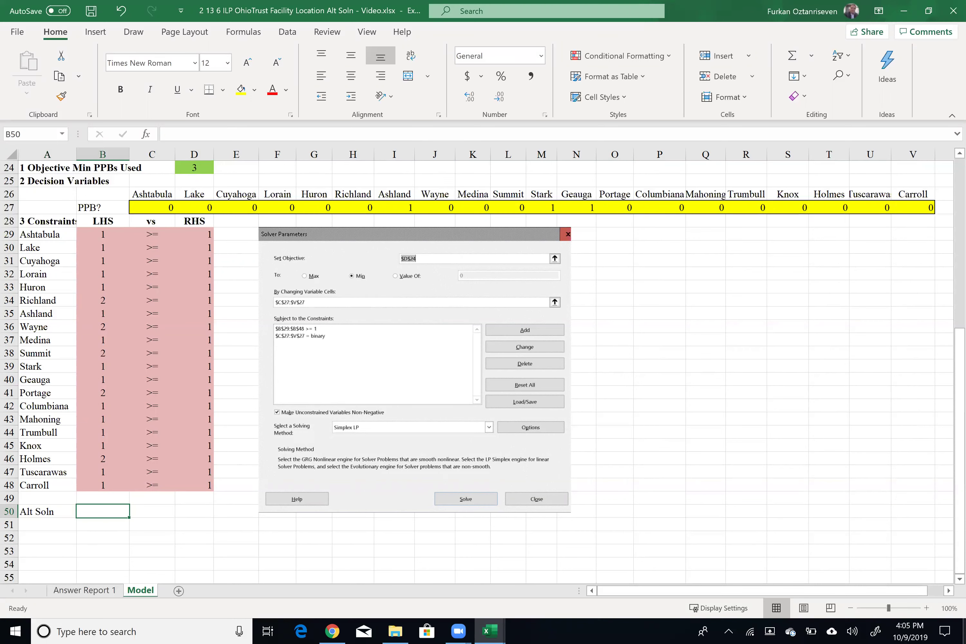
{"action": "left_click", "coordinate": [47, 511]}
{"action": "key", "text": "ctrl+b"}
{"action": "key", "text": "Right"}
{"action": "key", "text": "Right"}
{"action": "key", "text": "Right"}
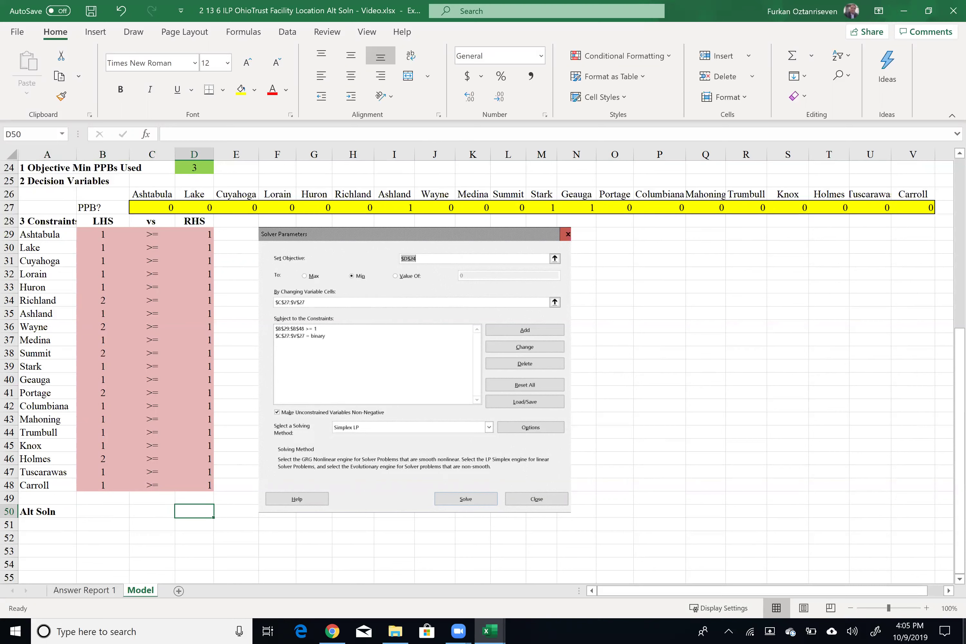
{"action": "type", "text": "="}
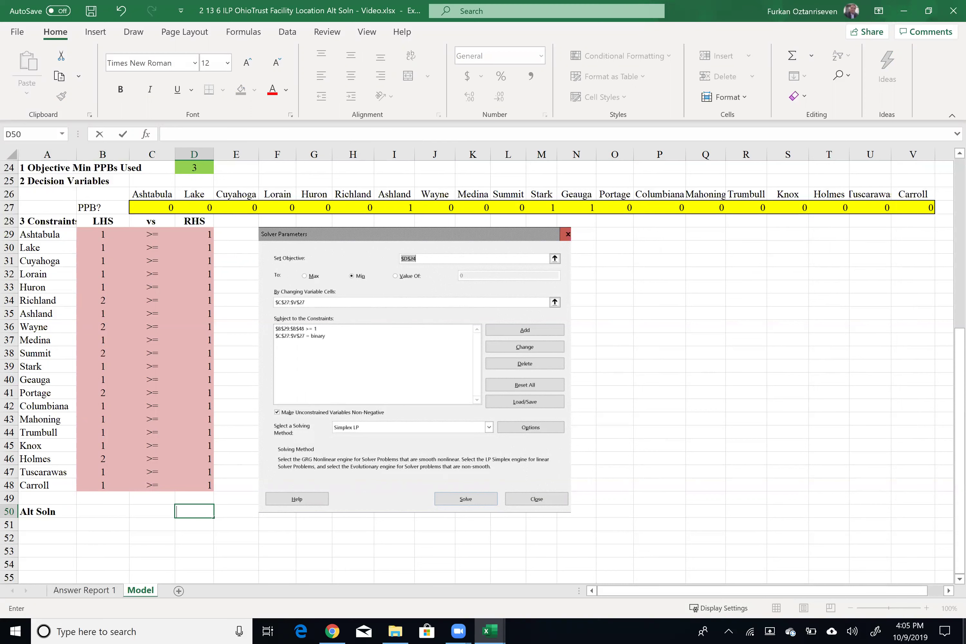
{"action": "key", "text": "Escape"}
{"action": "key", "text": "Left"}
{"action": "key", "text": "Left"}
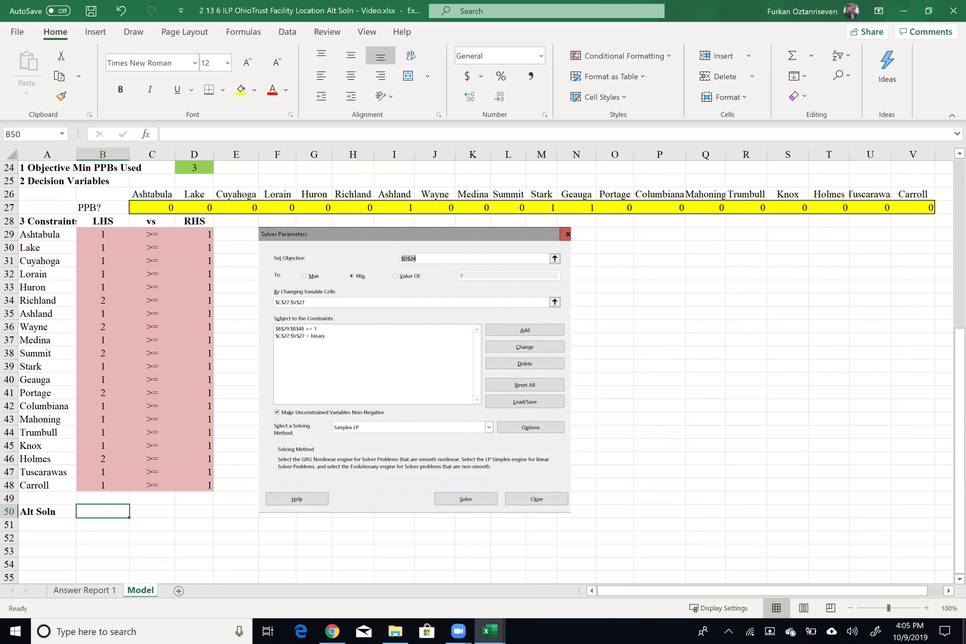
- Enter =SUM(I27,M27,N27) in B50 to add the Ashland, Stark and Geauga decision cells
{"action": "type", "text": "="}
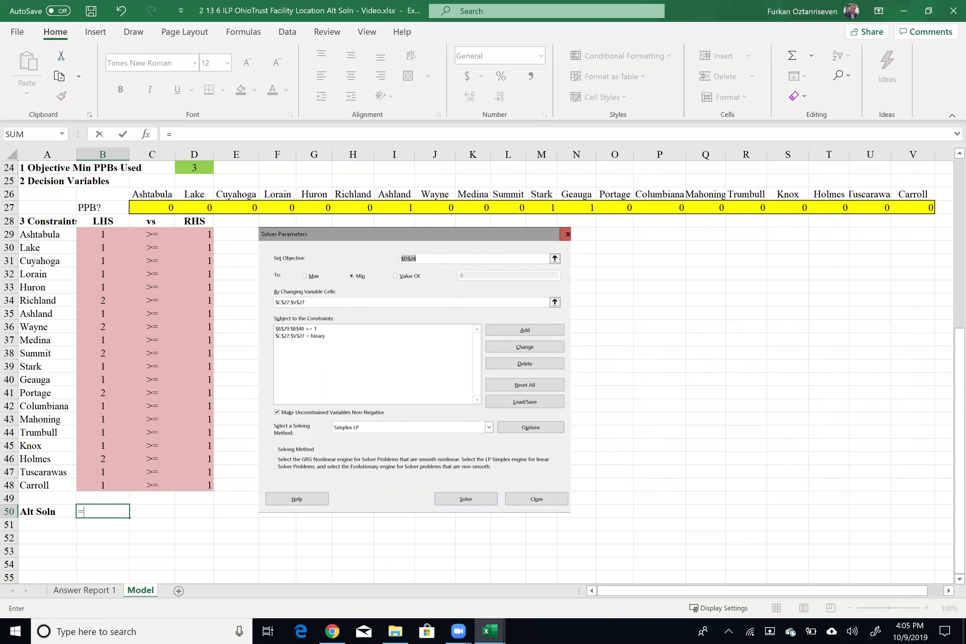
{"action": "type", "text": "sum("}
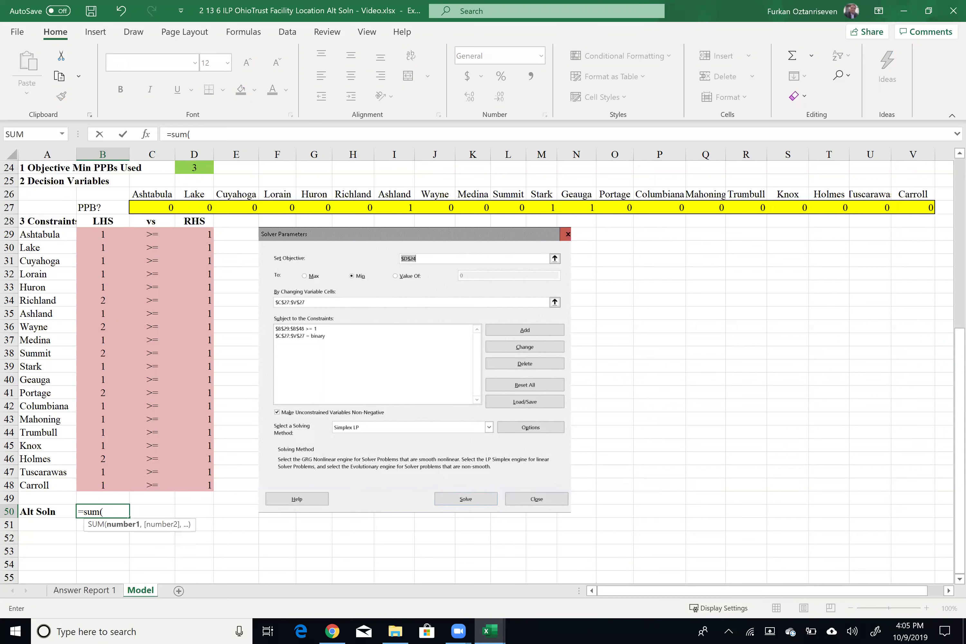
{"action": "left_click", "coordinate": [396, 206]}
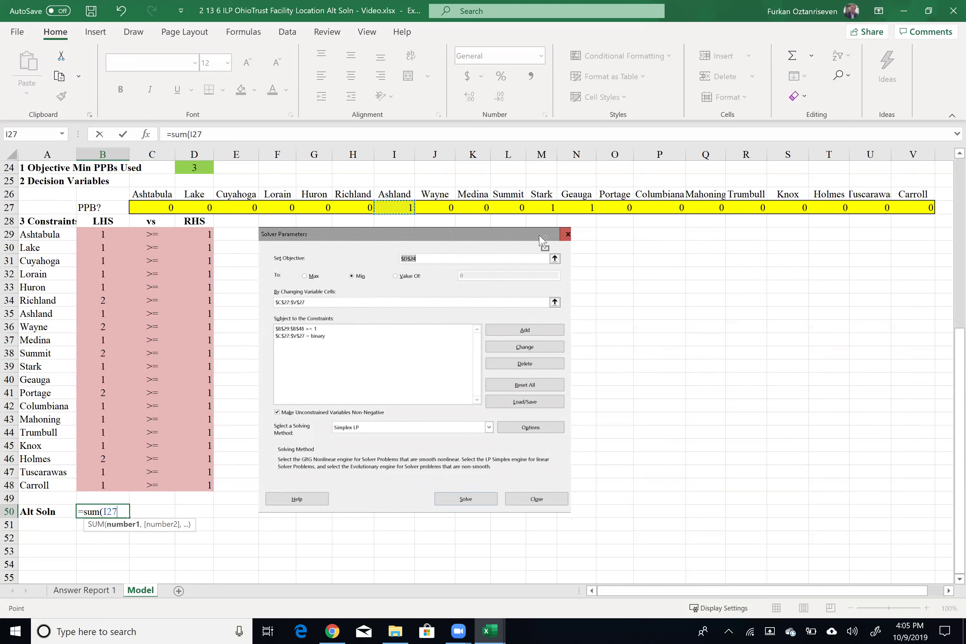
{"action": "type", "text": ","}
{"action": "left_click", "coordinate": [546, 208]}
{"action": "type", "text": ","}
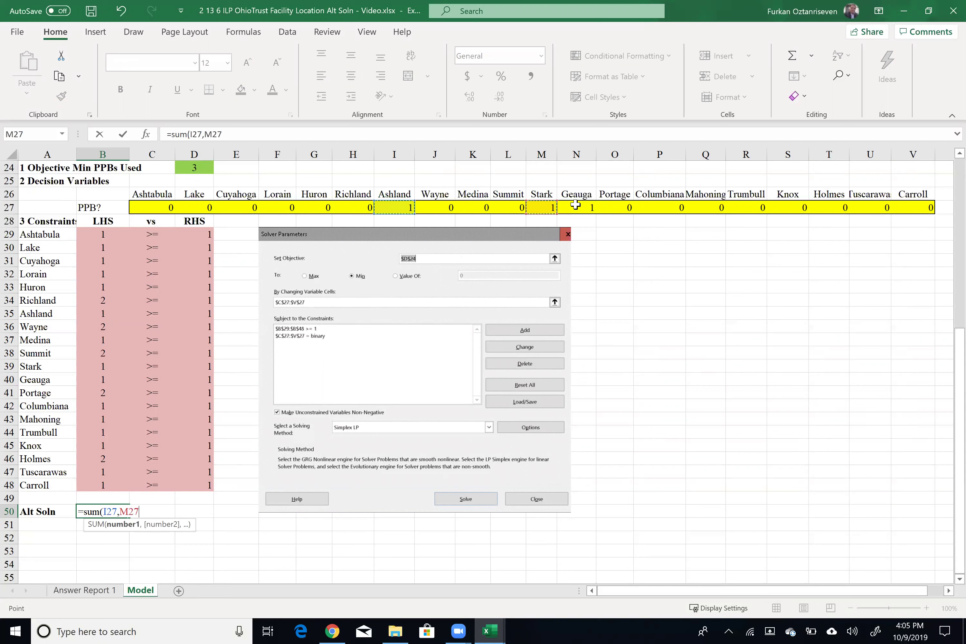
{"action": "left_click", "coordinate": [590, 208]}
{"action": "type", "text": ")"}
{"action": "key", "text": "Return"}
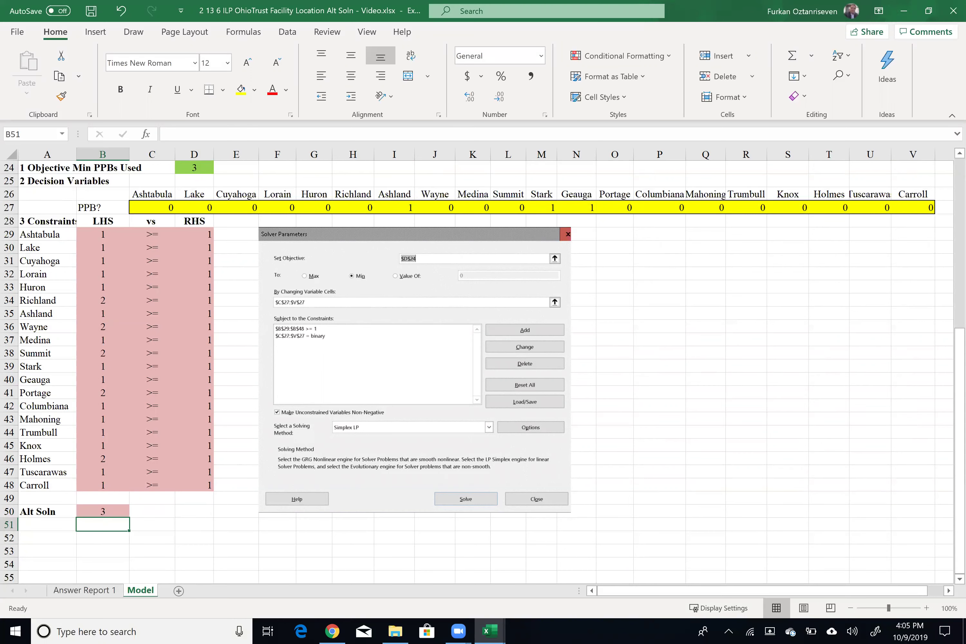
- Append -SUM(C27:H27,J27:L27,O27:V27) to the B50 formula to subtract the other counties
{"action": "left_click", "coordinate": [116, 505]}
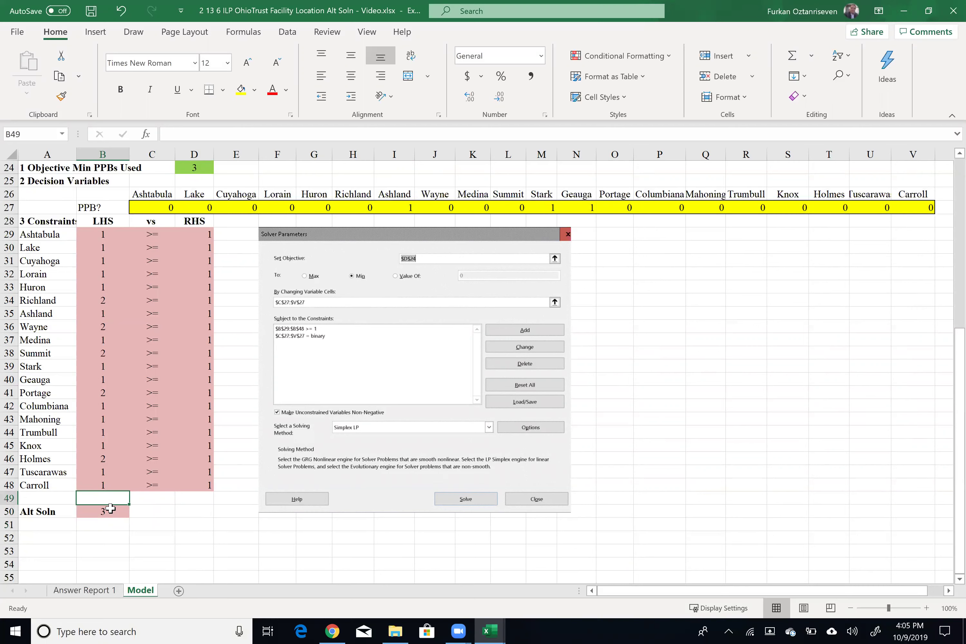
{"action": "double_click", "coordinate": [113, 510]}
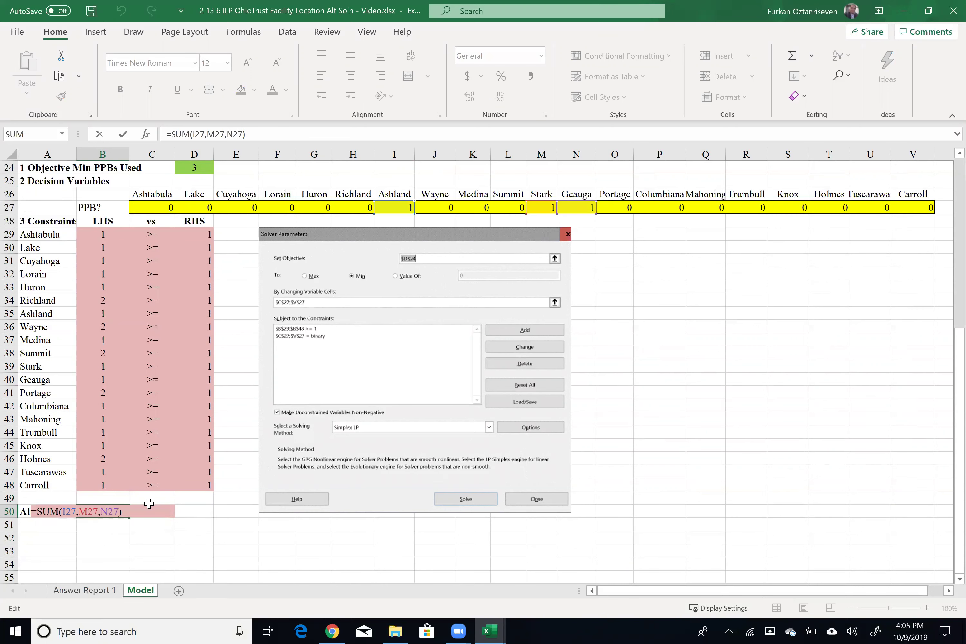
{"action": "left_click", "coordinate": [152, 499]}
{"action": "left_click", "coordinate": [113, 510]}
{"action": "double_click", "coordinate": [115, 510]}
{"action": "left_click", "coordinate": [126, 513]}
{"action": "type", "text": "-sum("}
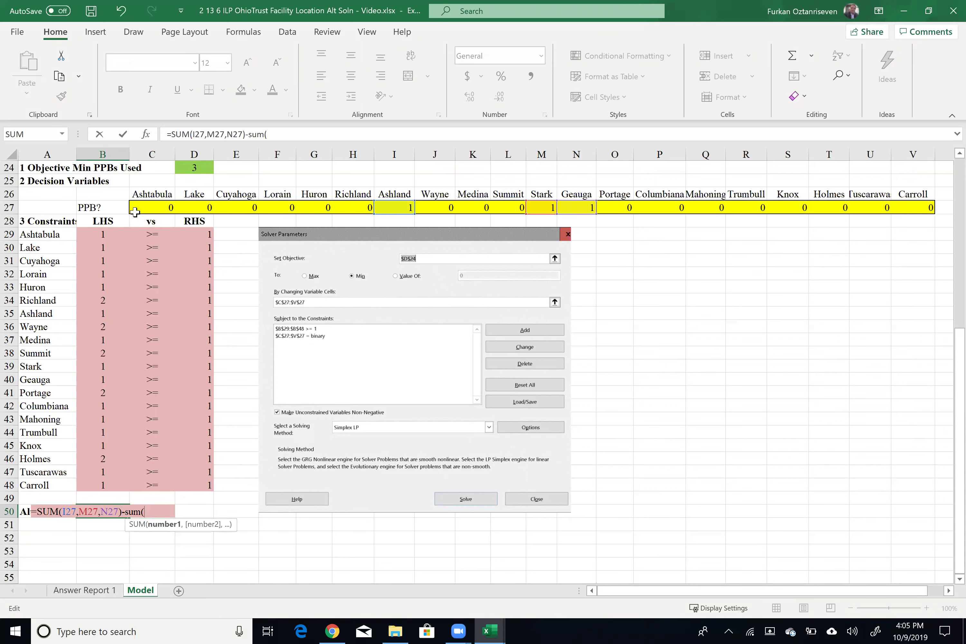
{"action": "left_click_drag", "start_coordinate": [135, 210], "coordinate": [349, 212]}
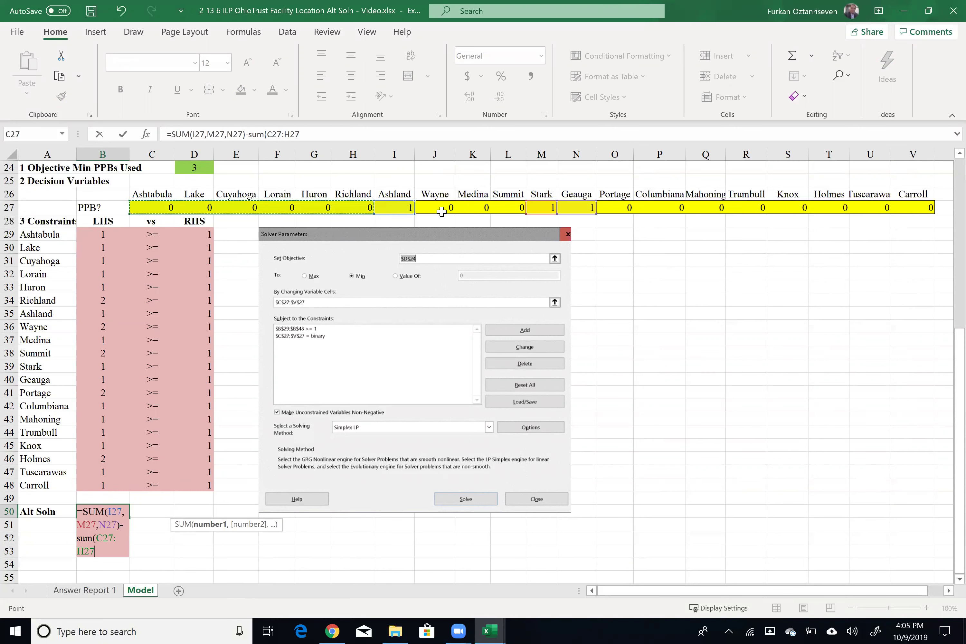
{"action": "left_click_drag", "start_coordinate": [442, 210], "coordinate": [512, 218]}
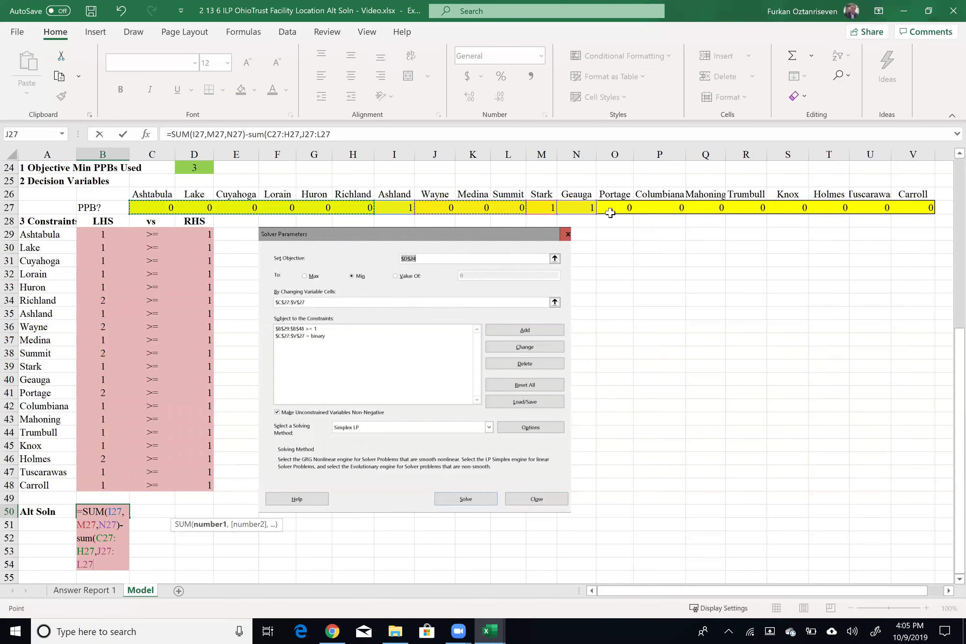
{"action": "type", "text": ","}
{"action": "left_click_drag", "start_coordinate": [611, 210], "coordinate": [917, 207]}
{"action": "type", "text": ")"}
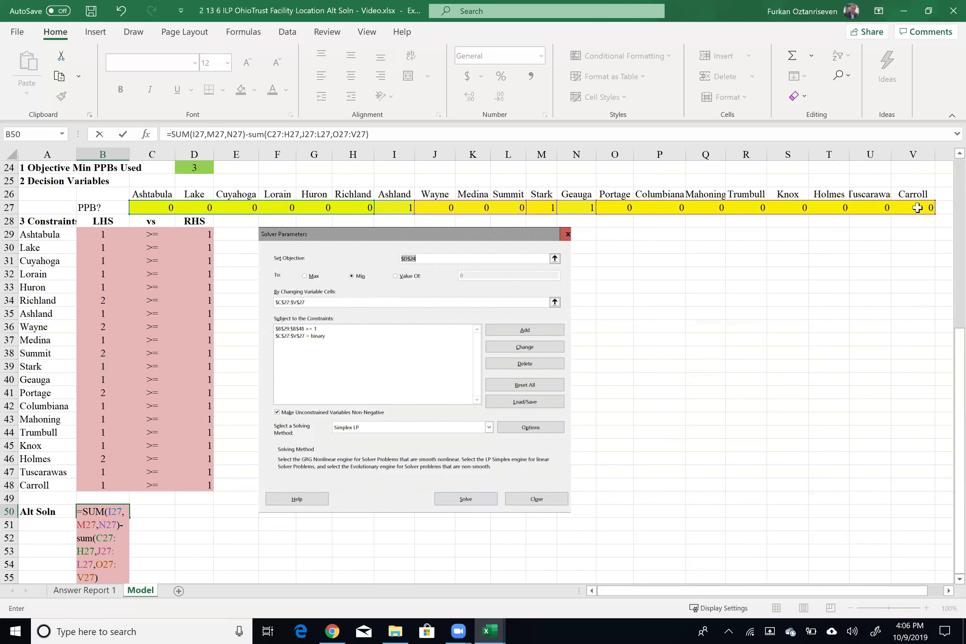
{"action": "key", "text": "Return"}
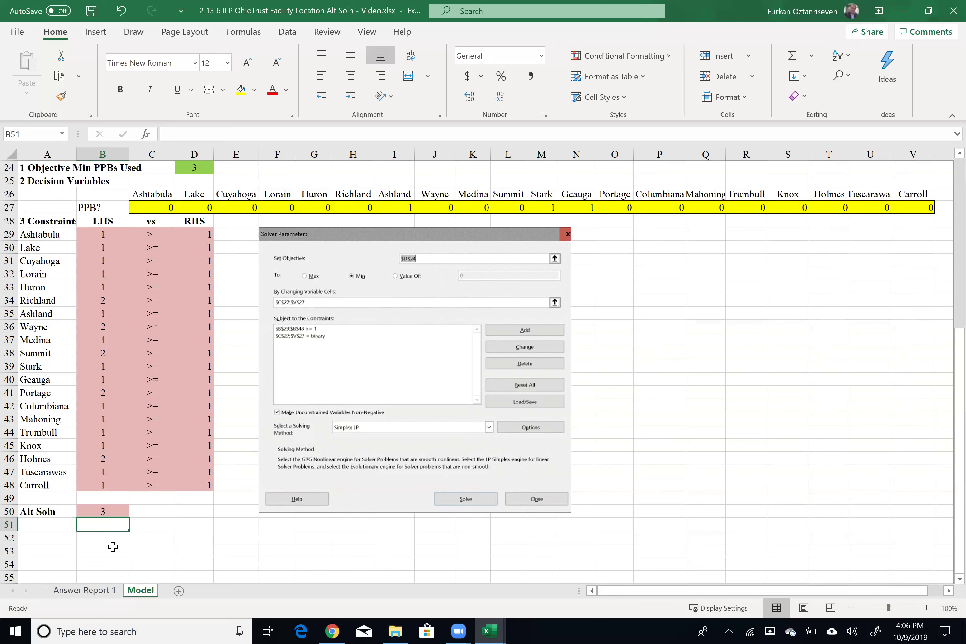
{"action": "double_click", "coordinate": [109, 511]}
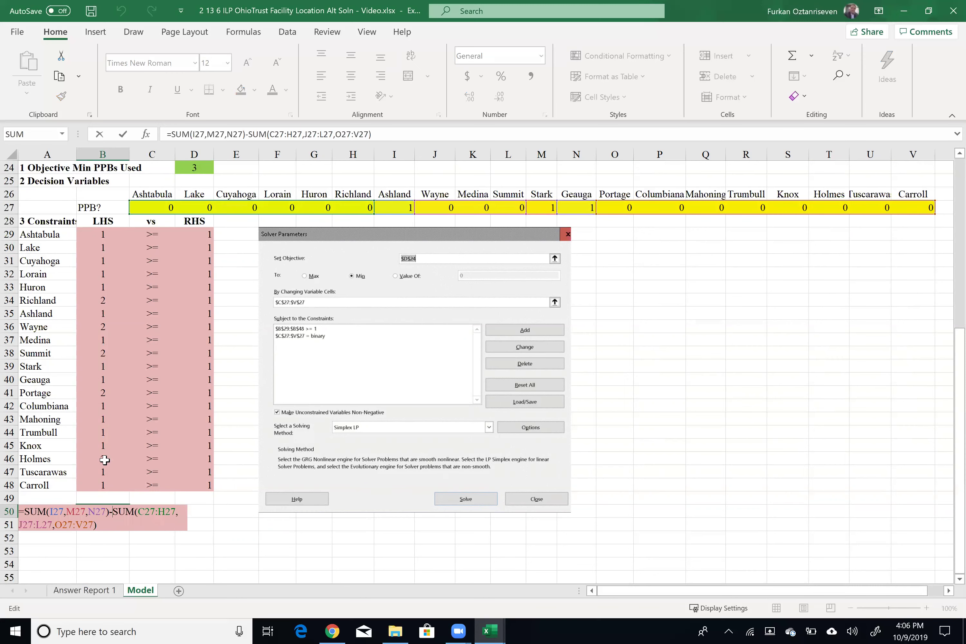
{"action": "key", "text": "Escape"}
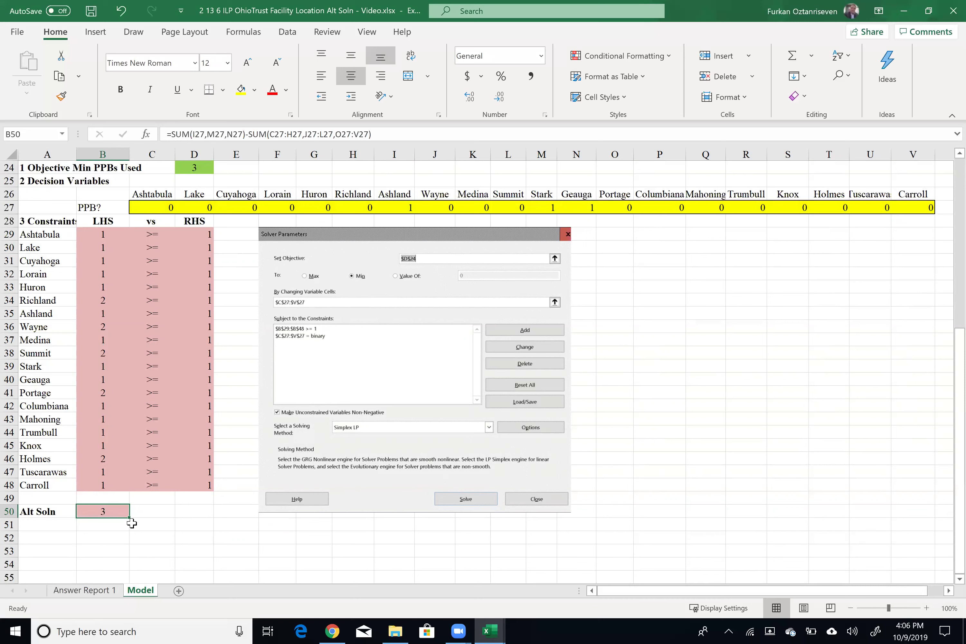
- Put the <= sign in C50 and 3 in D50
{"action": "left_click", "coordinate": [152, 517]}
{"action": "type", "text": "<="}
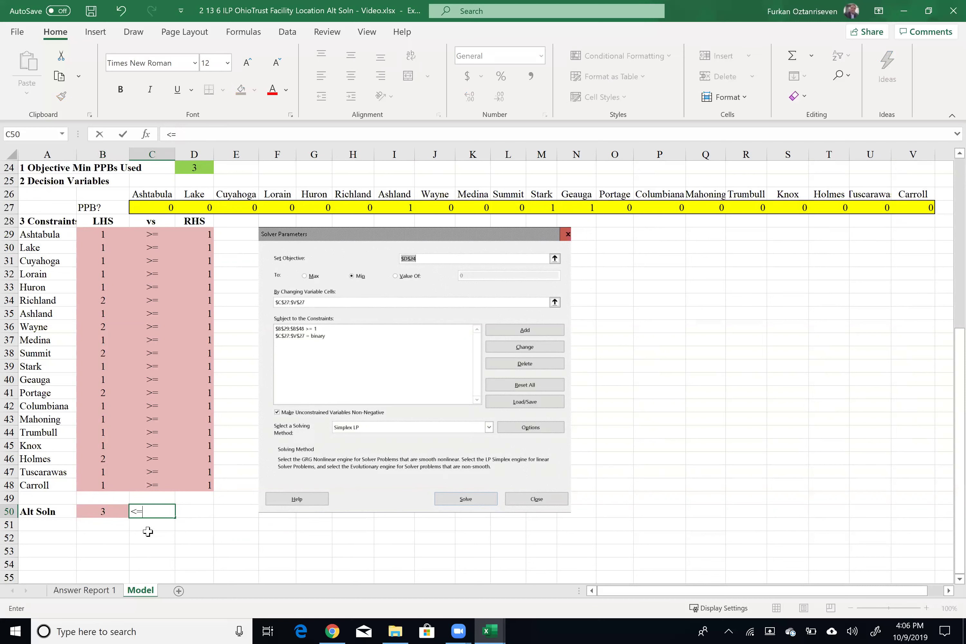
{"action": "key", "text": "Tab"}
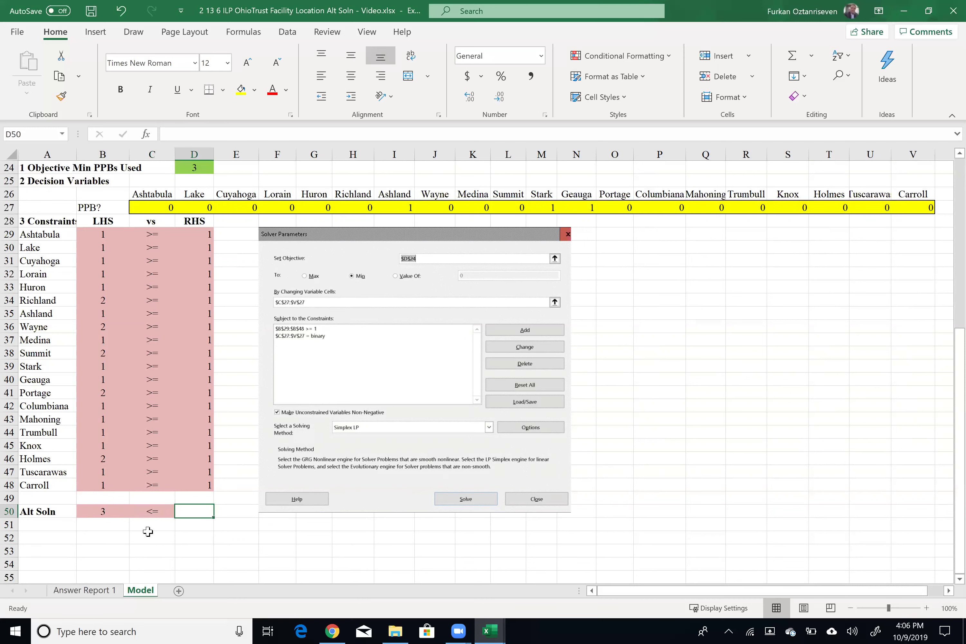
{"action": "type", "text": "3"}
{"action": "key", "text": "Tab"}
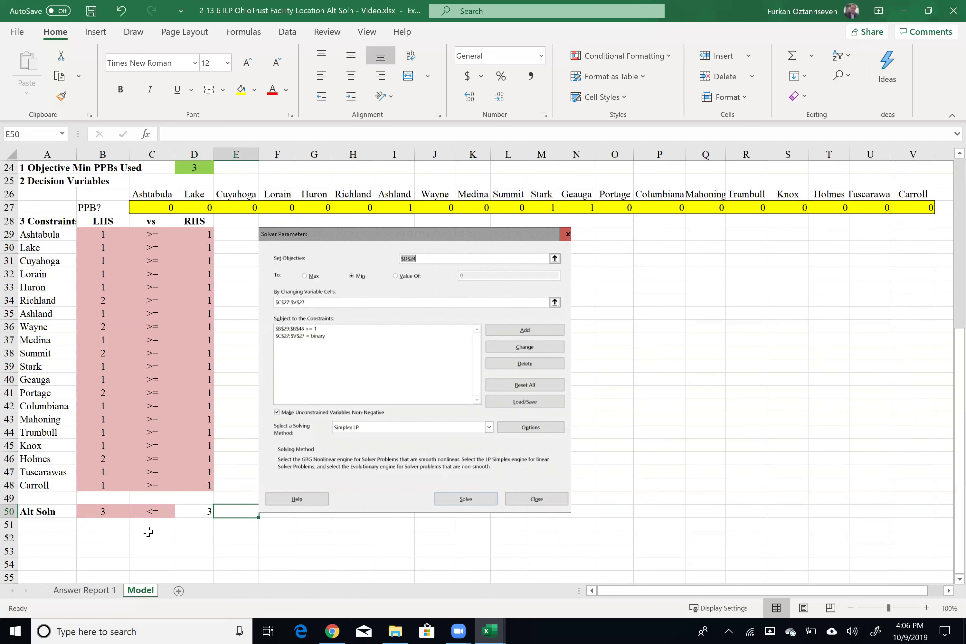
- Review the B50 Alt Soln formula and copy it, leaving it unchanged
{"action": "left_click", "coordinate": [200, 510]}
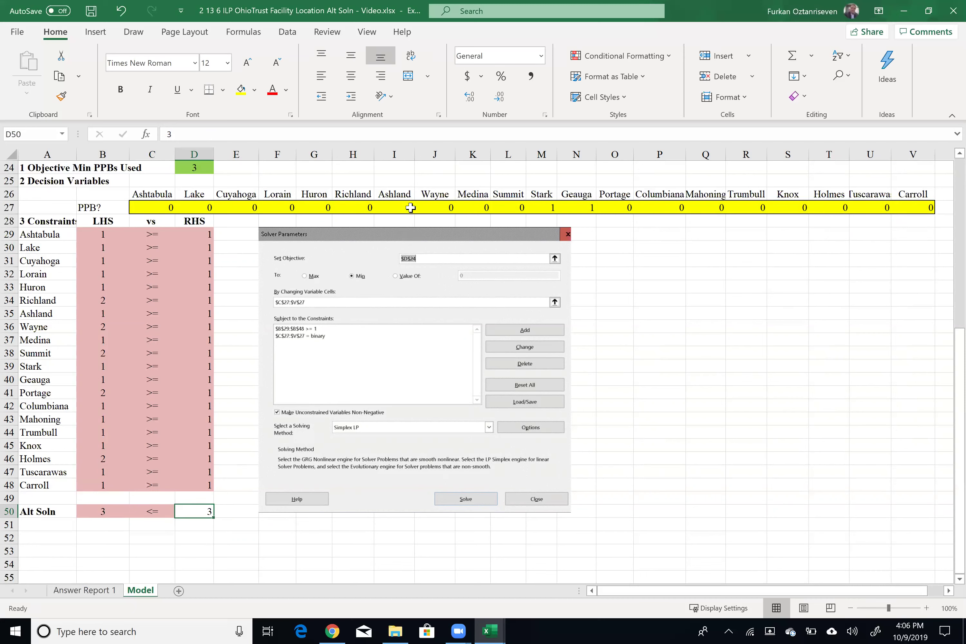
{"action": "double_click", "coordinate": [102, 511]}
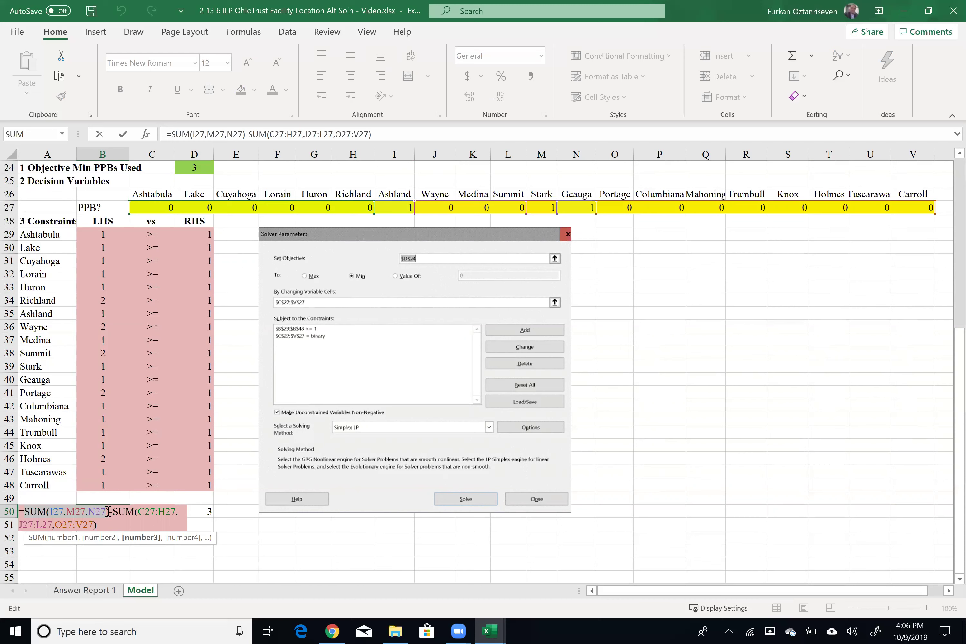
{"action": "left_click", "coordinate": [112, 511]}
{"action": "key", "text": "ctrl+c"}
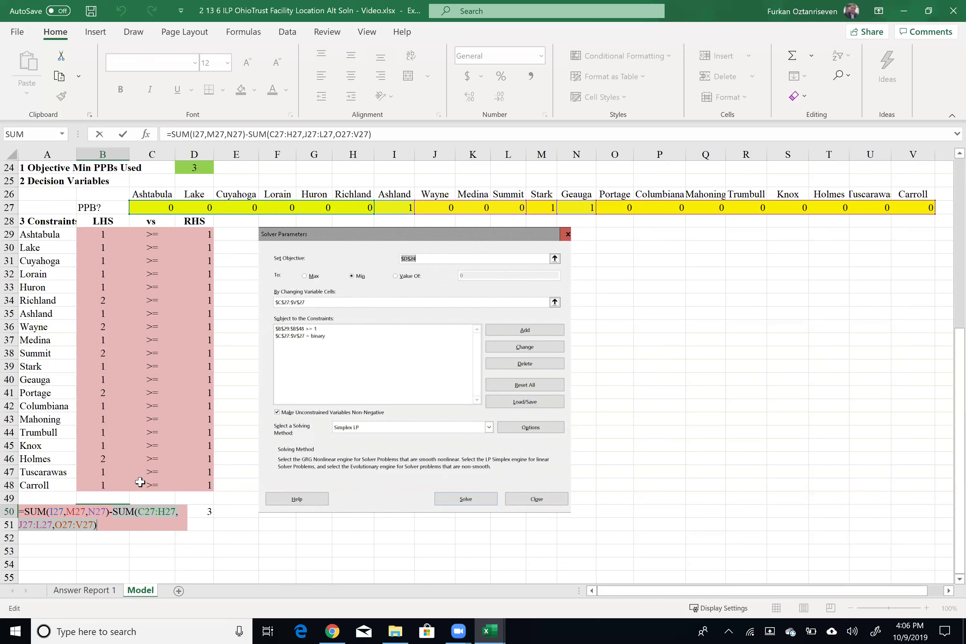
{"action": "key", "text": "Return"}
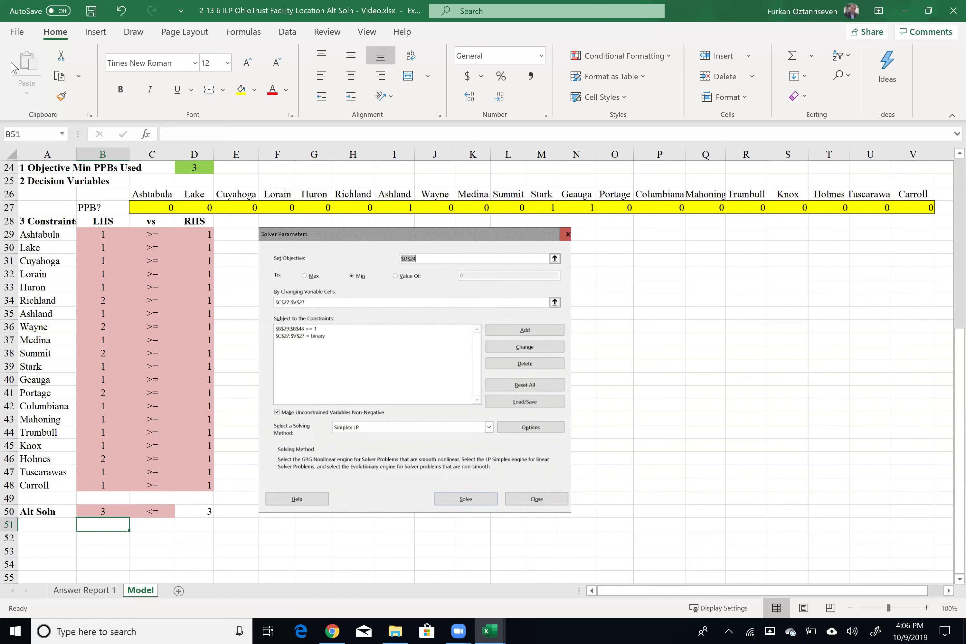
- Change D50 to =3-1 and fill it pink like the constraint cells
{"action": "left_click", "coordinate": [194, 511]}
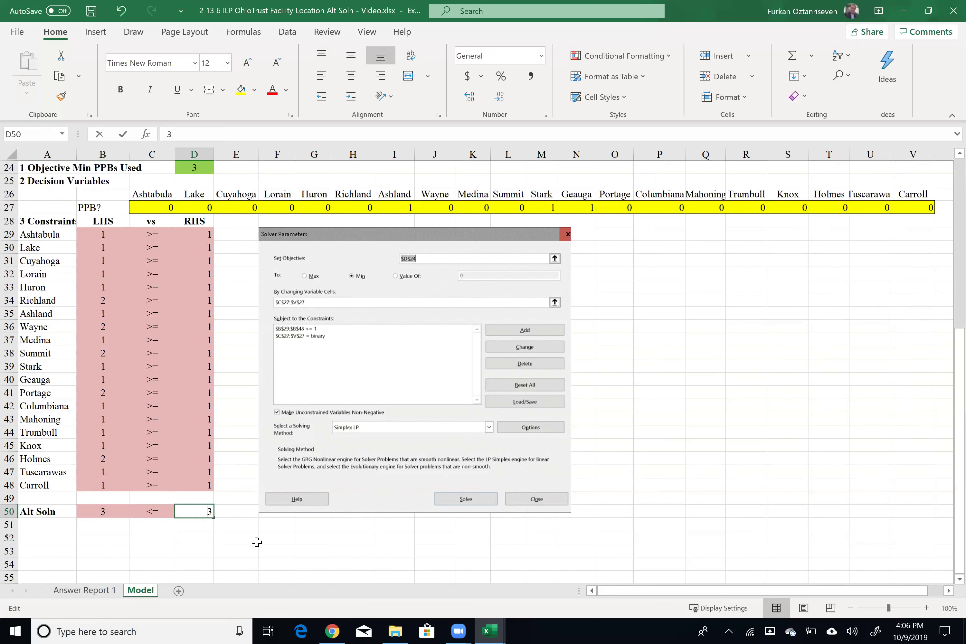
{"action": "key", "text": "F2"}
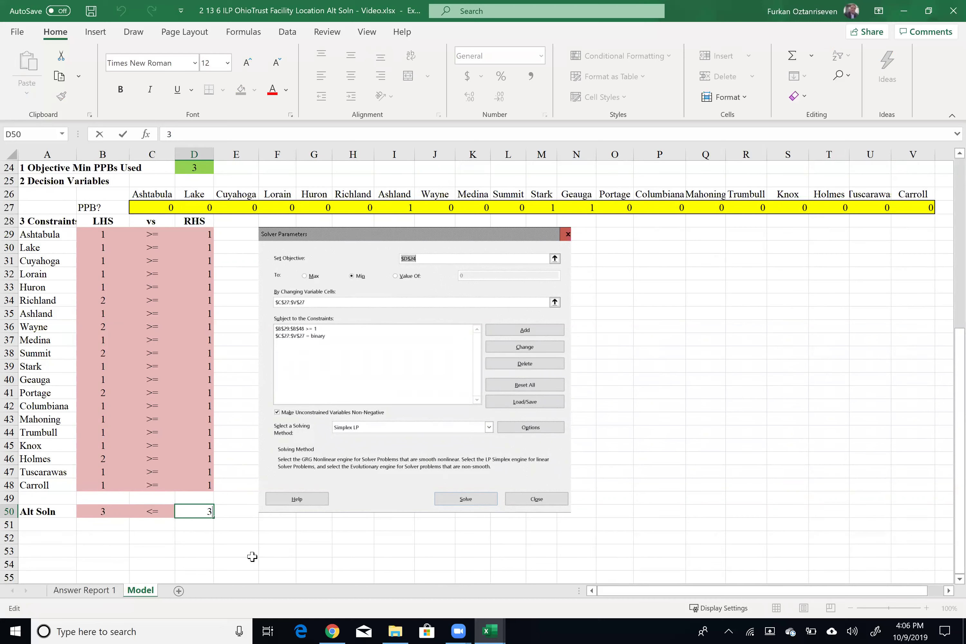
{"action": "key", "text": "BackSpace"}
{"action": "type", "text": "="}
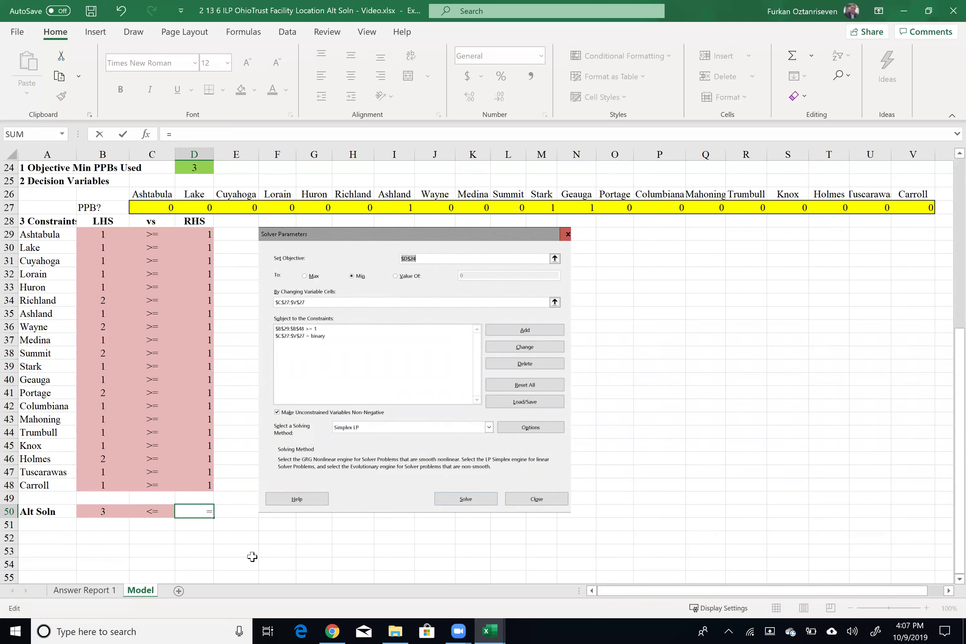
{"action": "type", "text": "3-1"}
{"action": "key", "text": "ctrl+Return"}
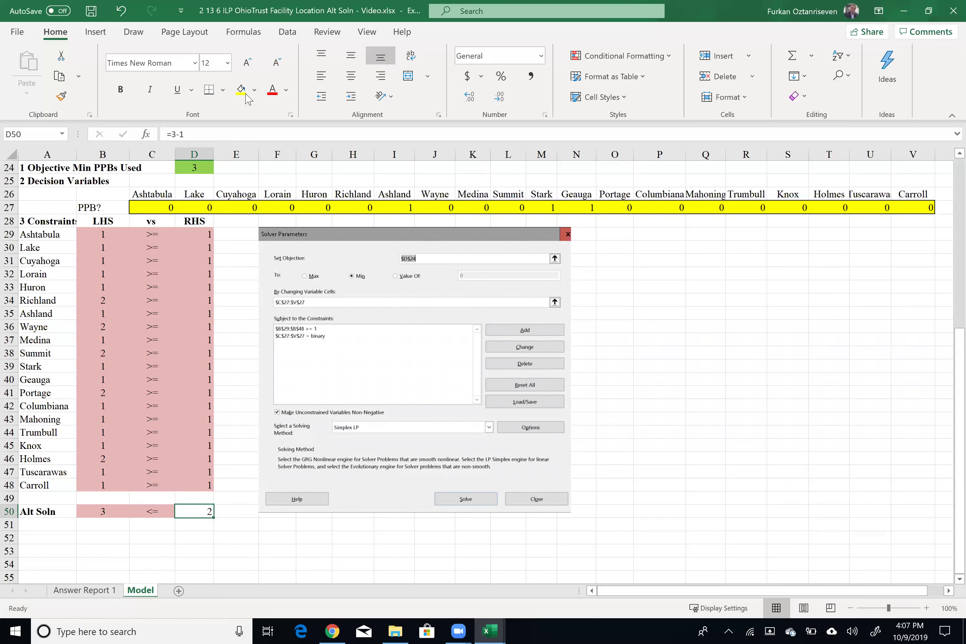
{"action": "left_click", "coordinate": [254, 89]}
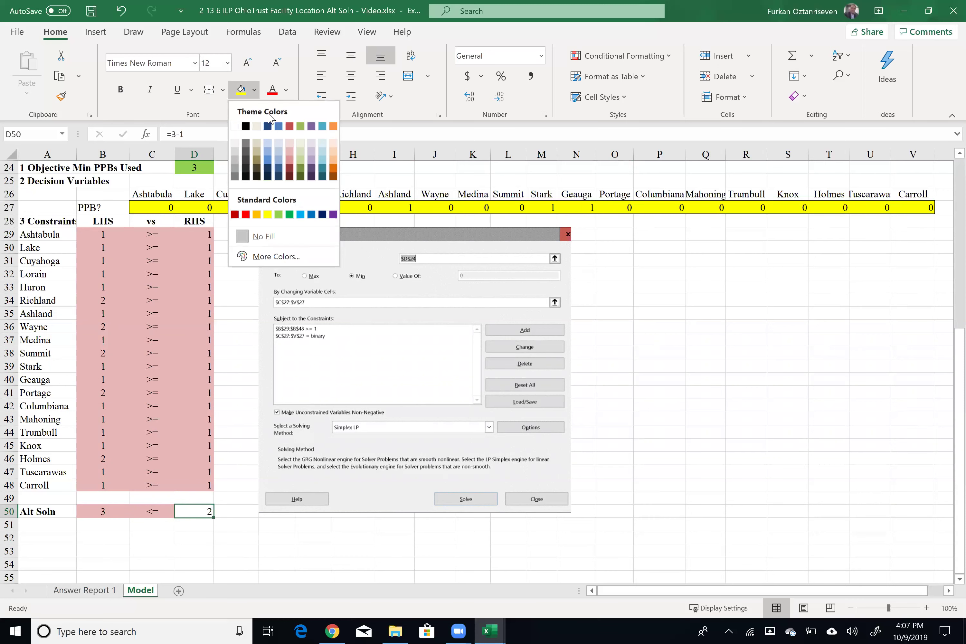
{"action": "left_click", "coordinate": [290, 151]}
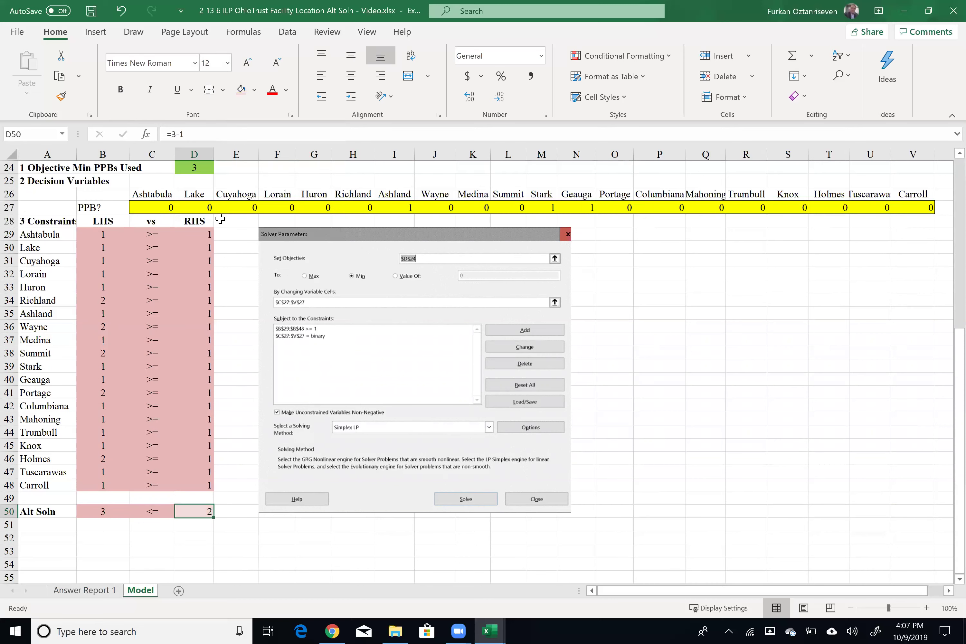
- Review the Alt Soln row and decision block, keeping D50's light pink fill
{"action": "left_click_drag", "start_coordinate": [103, 509], "coordinate": [188, 509]}
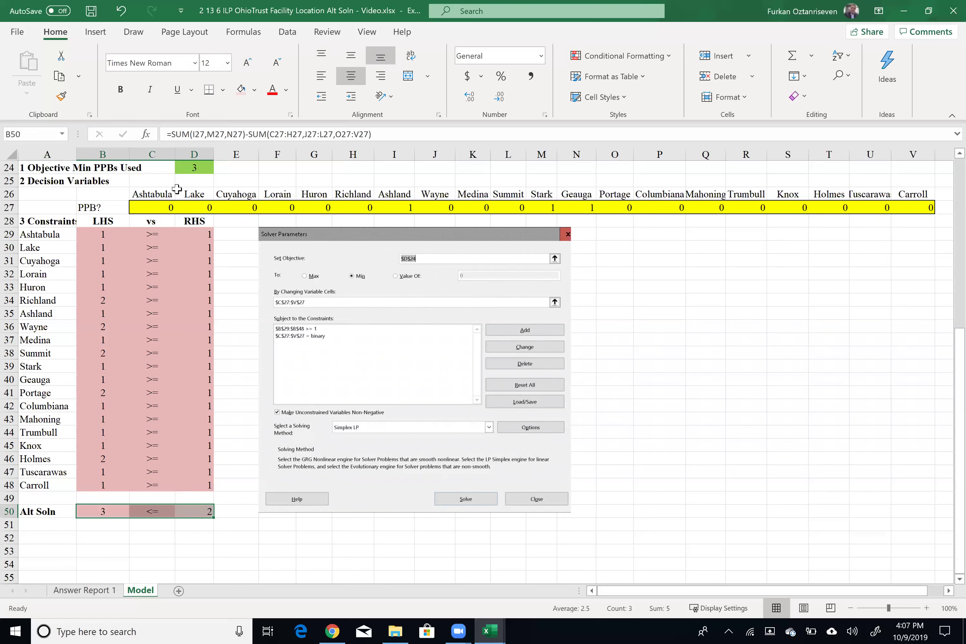
{"action": "left_click_drag", "start_coordinate": [173, 197], "coordinate": [773, 220]}
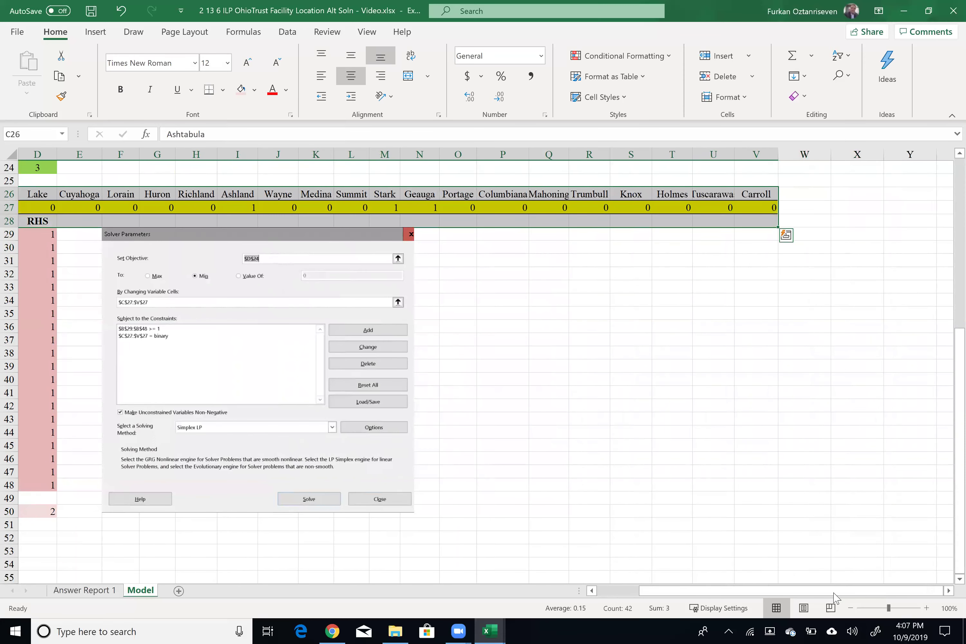
{"action": "left_click_drag", "start_coordinate": [843, 590], "coordinate": [649, 558]}
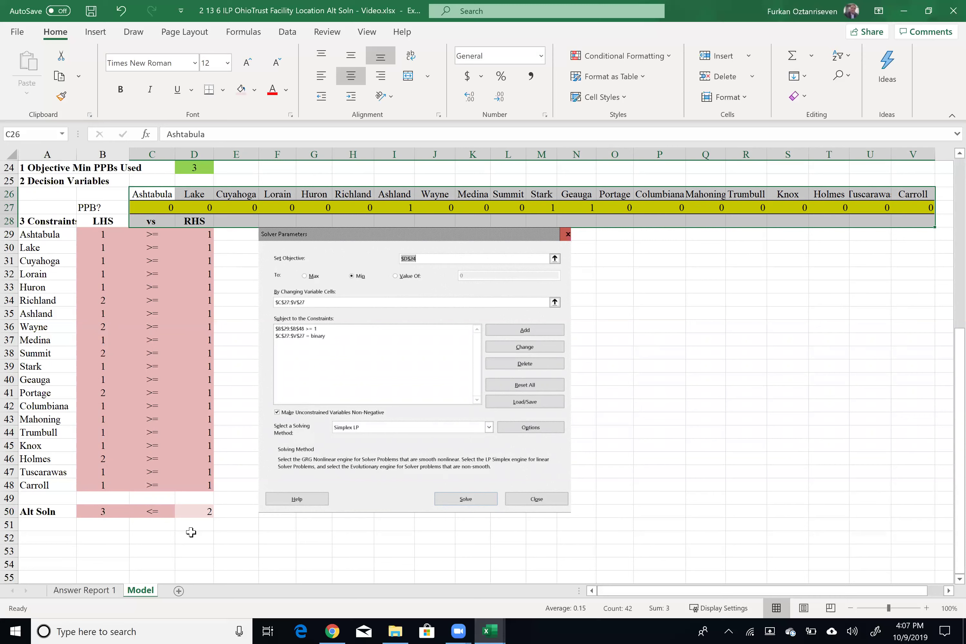
{"action": "left_click", "coordinate": [107, 517]}
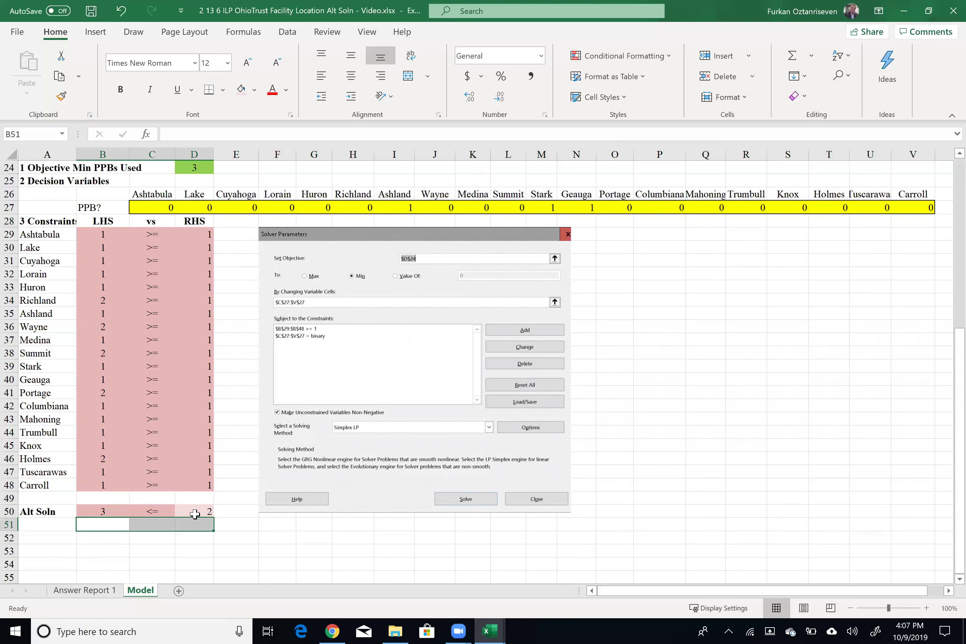
{"action": "left_click", "coordinate": [195, 513]}
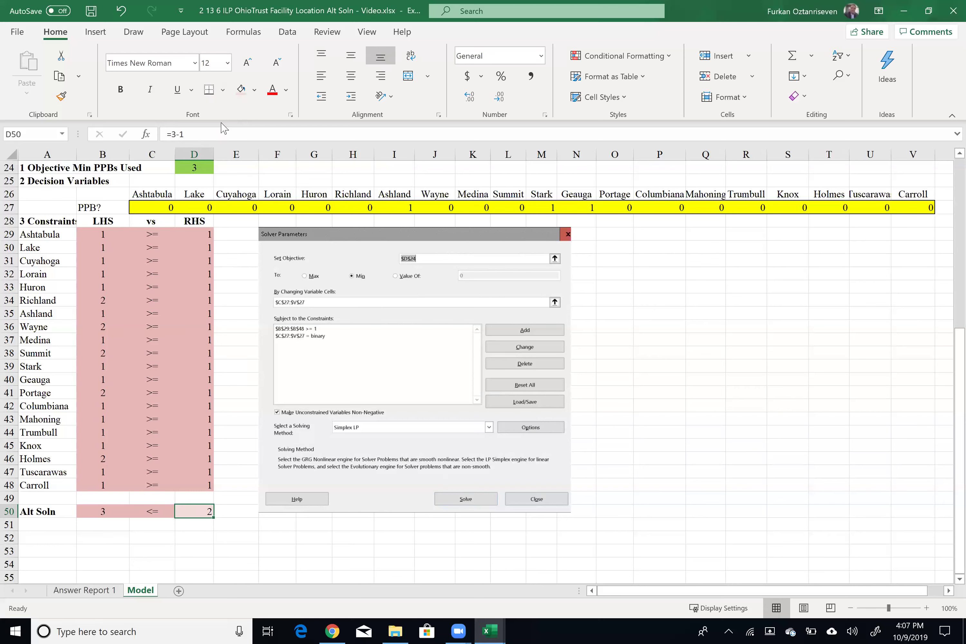
{"action": "left_click", "coordinate": [254, 89]}
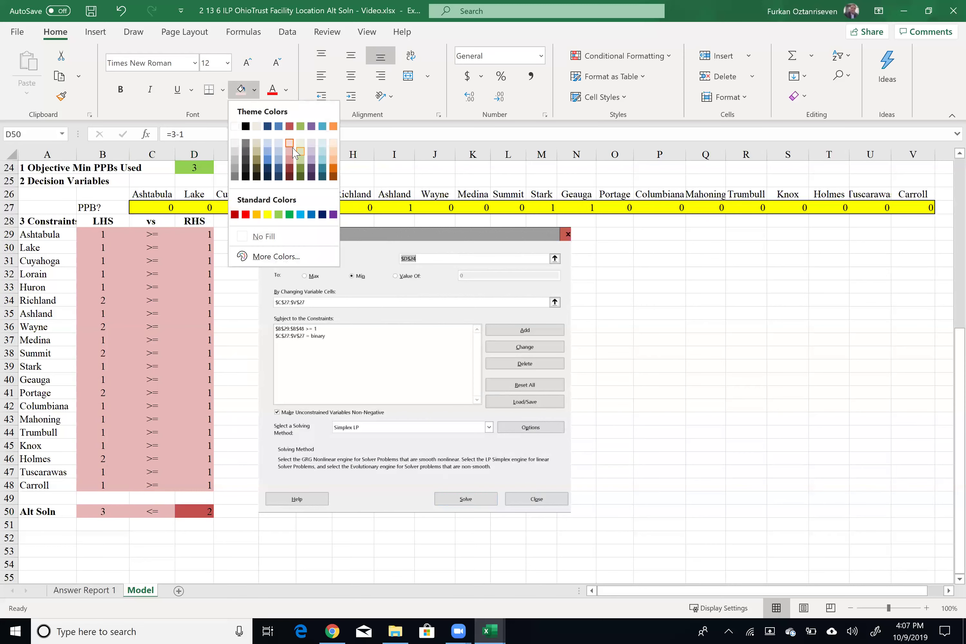
{"action": "left_click", "coordinate": [289, 147]}
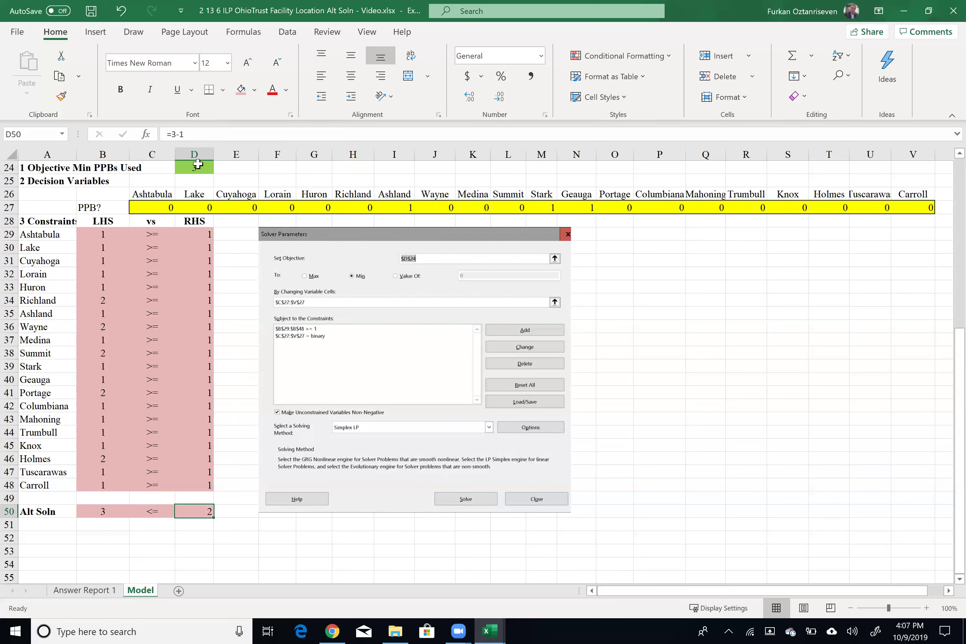
{"action": "left_click", "coordinate": [195, 167]}
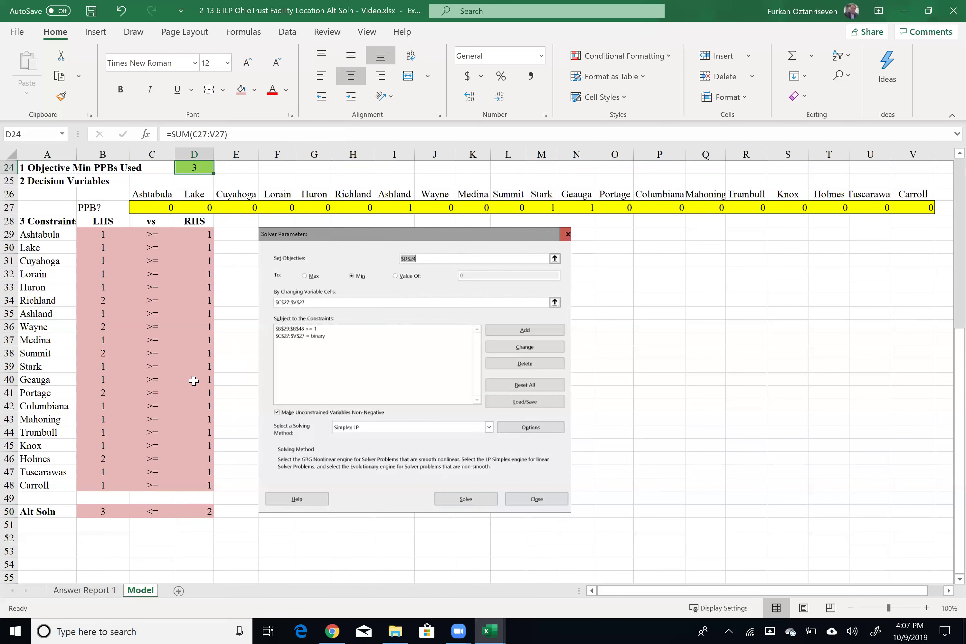
- Confirm in Excel Options that the Solver and Analysis ToolPak add-ins are loaded
{"action": "left_click", "coordinate": [18, 33]}
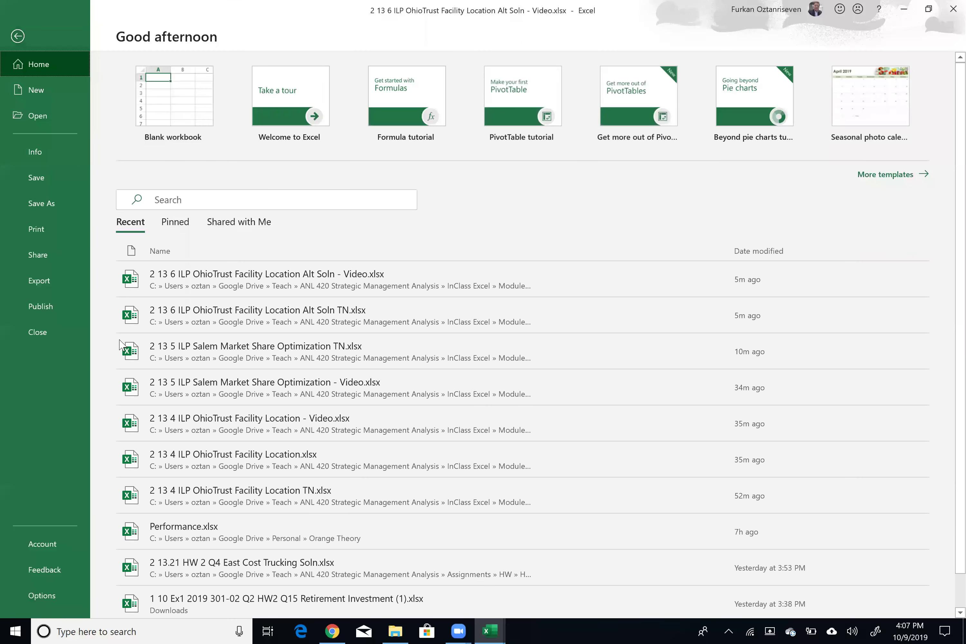
{"action": "left_click", "coordinate": [58, 592]}
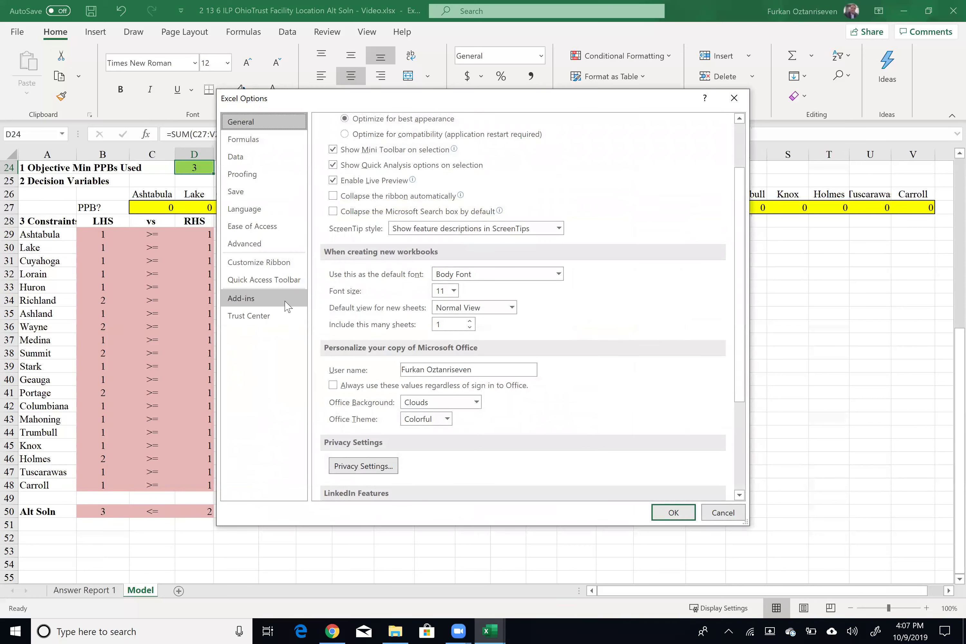
{"action": "left_click", "coordinate": [287, 306]}
{"action": "left_click", "coordinate": [360, 203]}
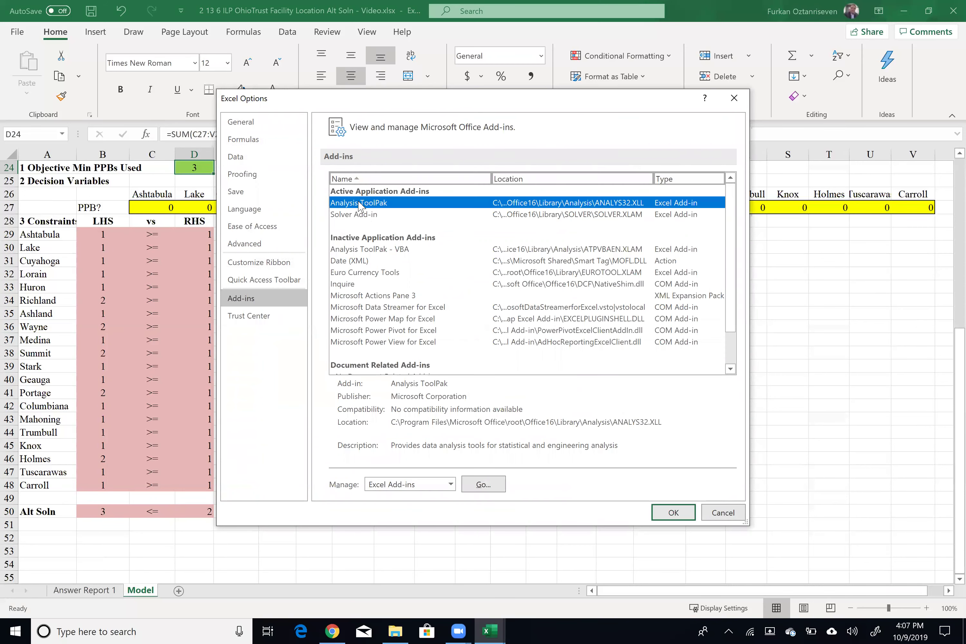
{"action": "left_click", "coordinate": [482, 489]}
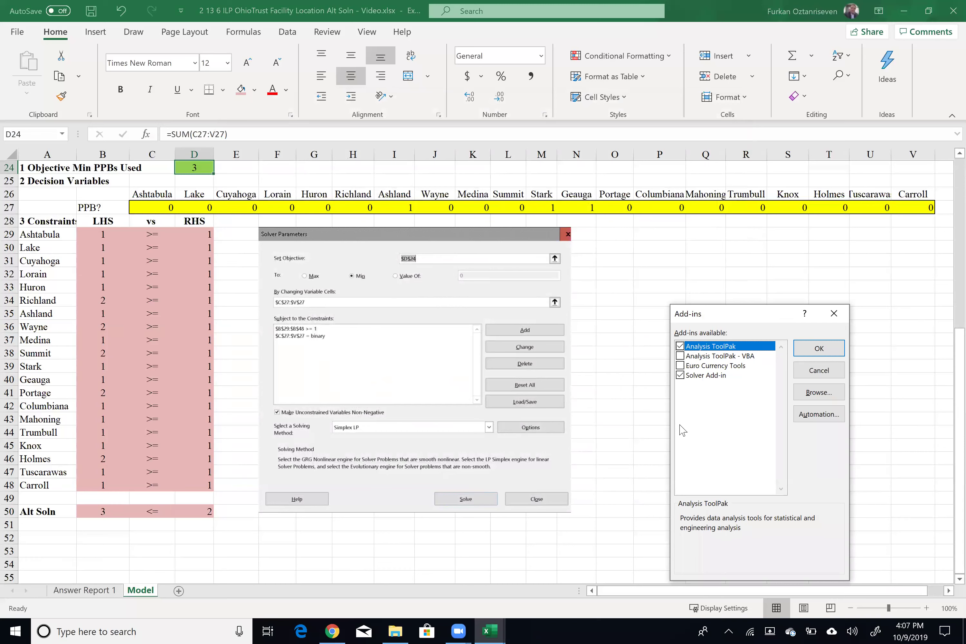
{"action": "left_click", "coordinate": [817, 348]}
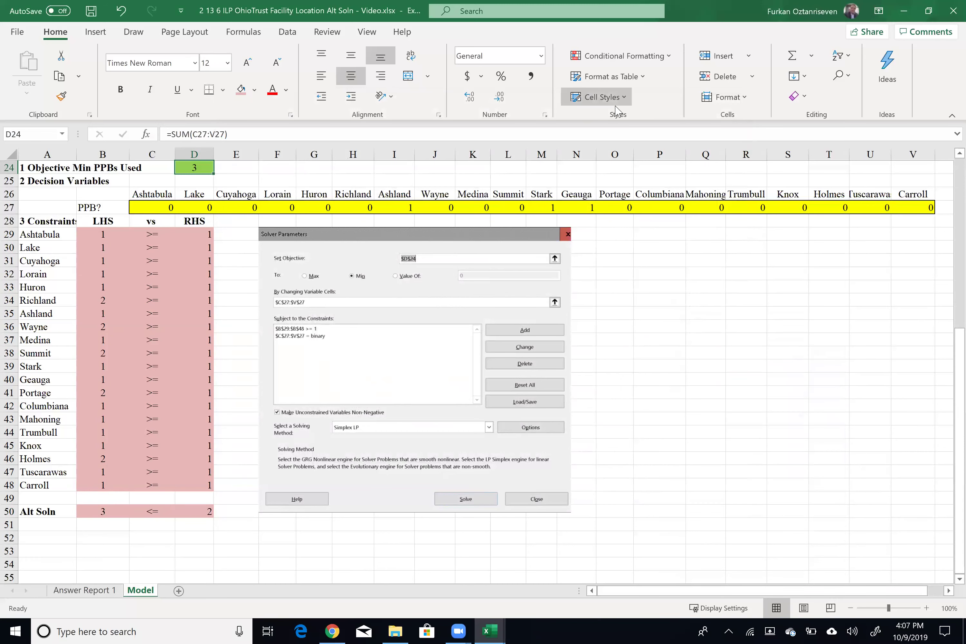
{"action": "left_click", "coordinate": [288, 33]}
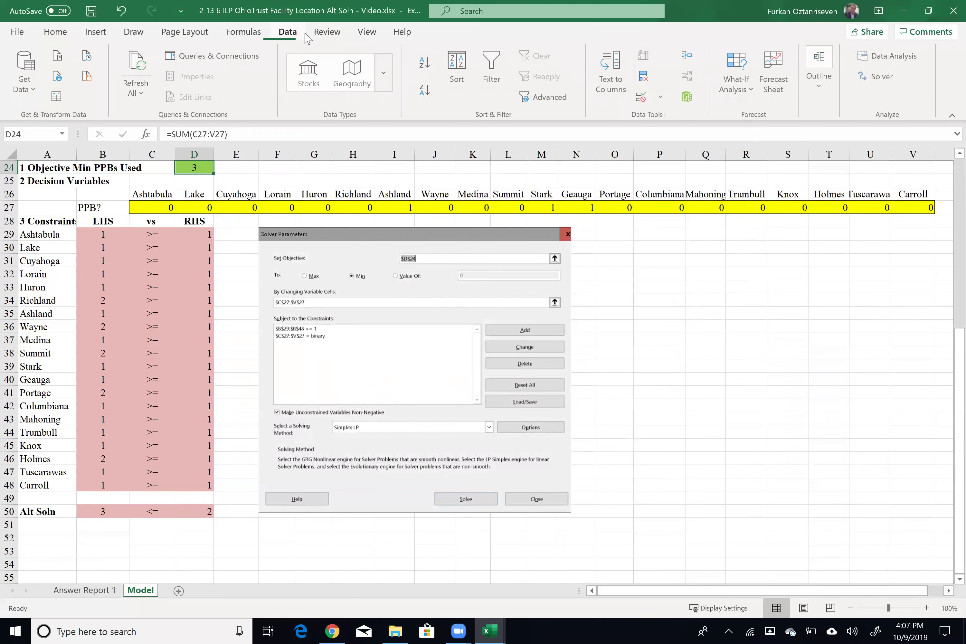
- Reset Solver and set it to minimize $D$24 by changing $C$27:$V$27
{"action": "left_click", "coordinate": [863, 88]}
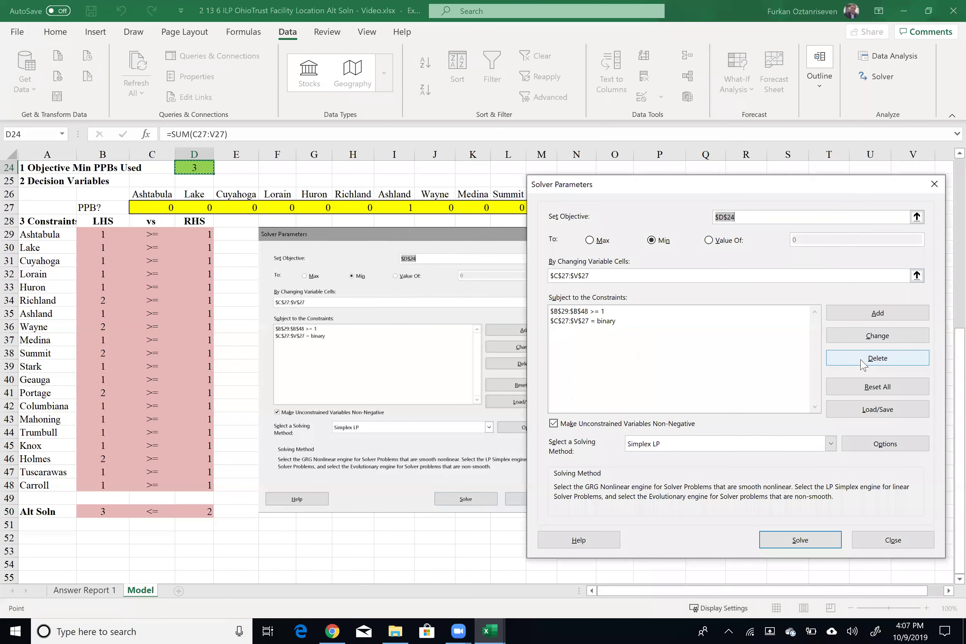
{"action": "left_click", "coordinate": [873, 389]}
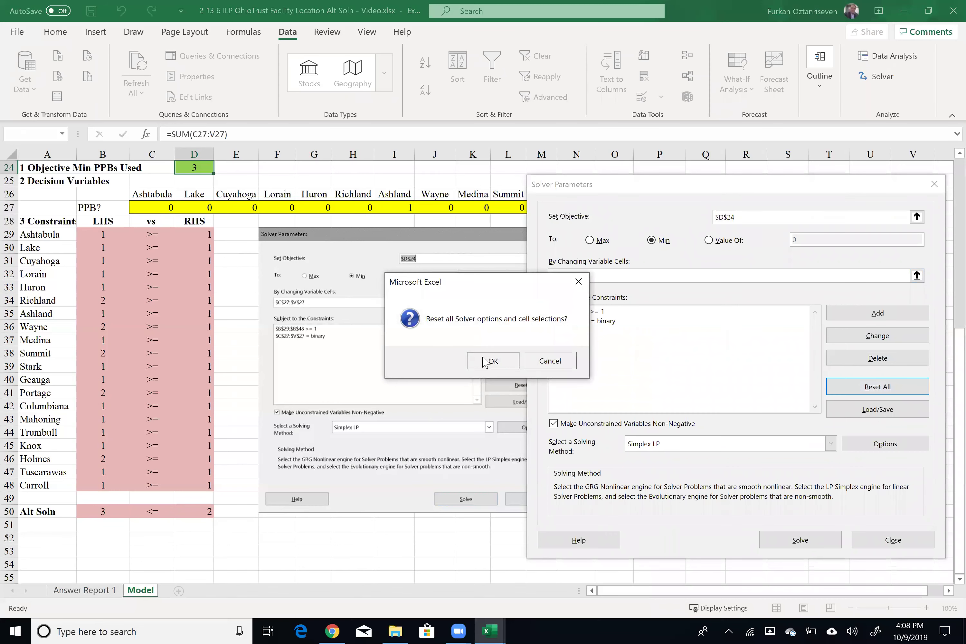
{"action": "left_click", "coordinate": [493, 361]}
{"action": "left_click", "coordinate": [183, 170]}
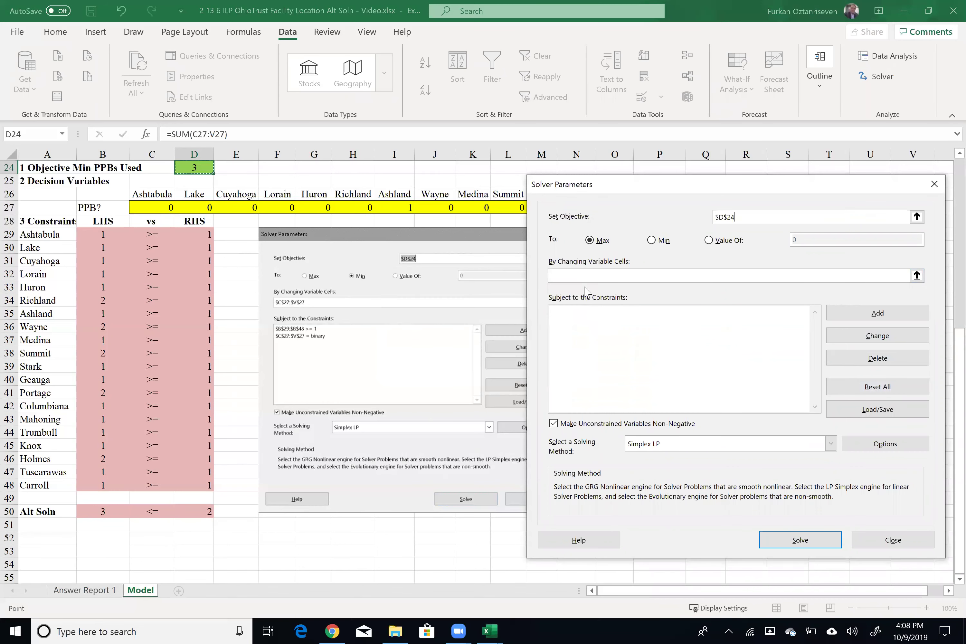
{"action": "left_click", "coordinate": [649, 245]}
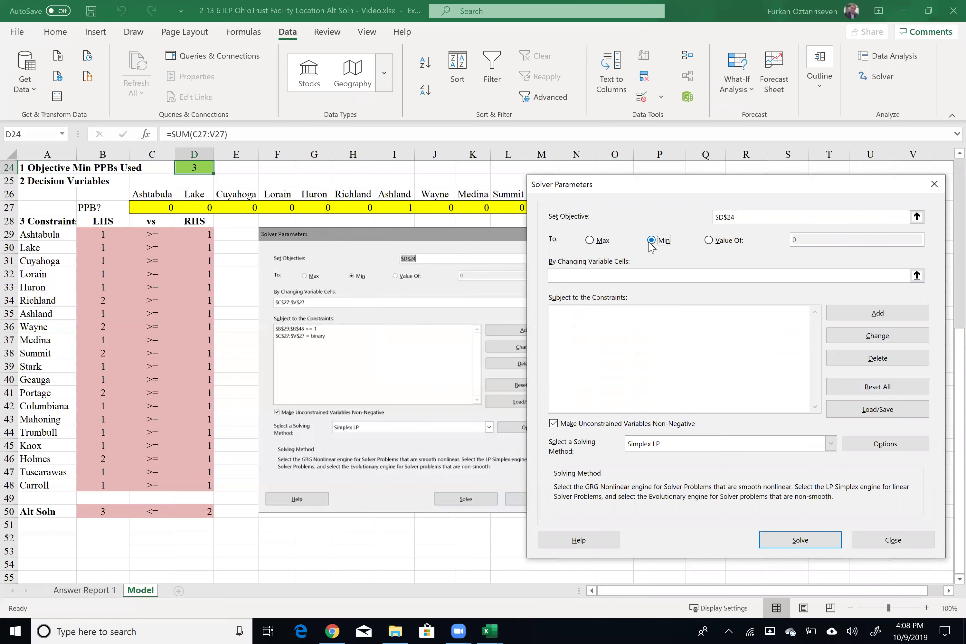
{"action": "left_click", "coordinate": [637, 276]}
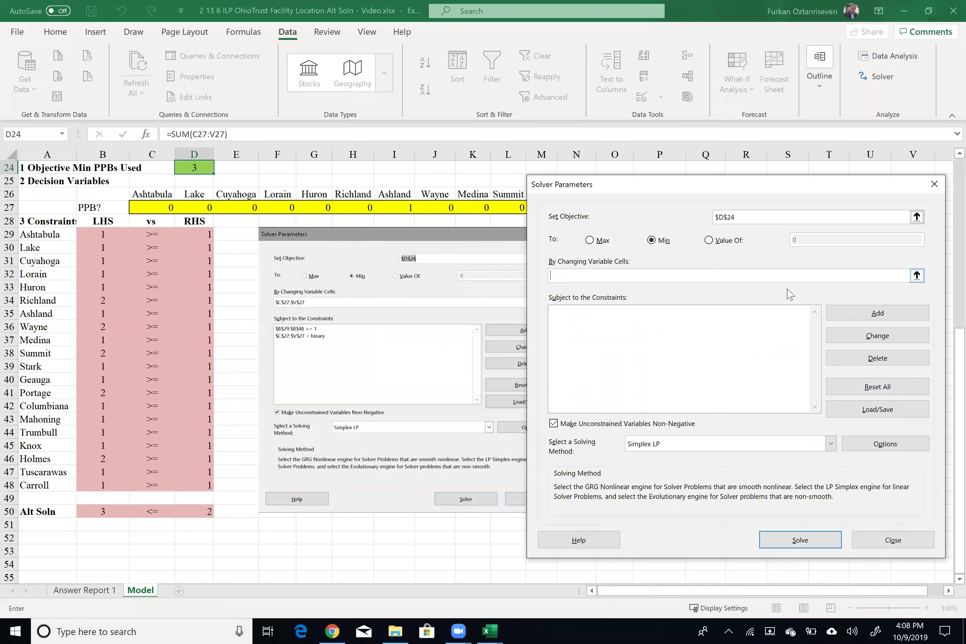
{"action": "left_click_drag", "start_coordinate": [158, 210], "coordinate": [926, 209]}
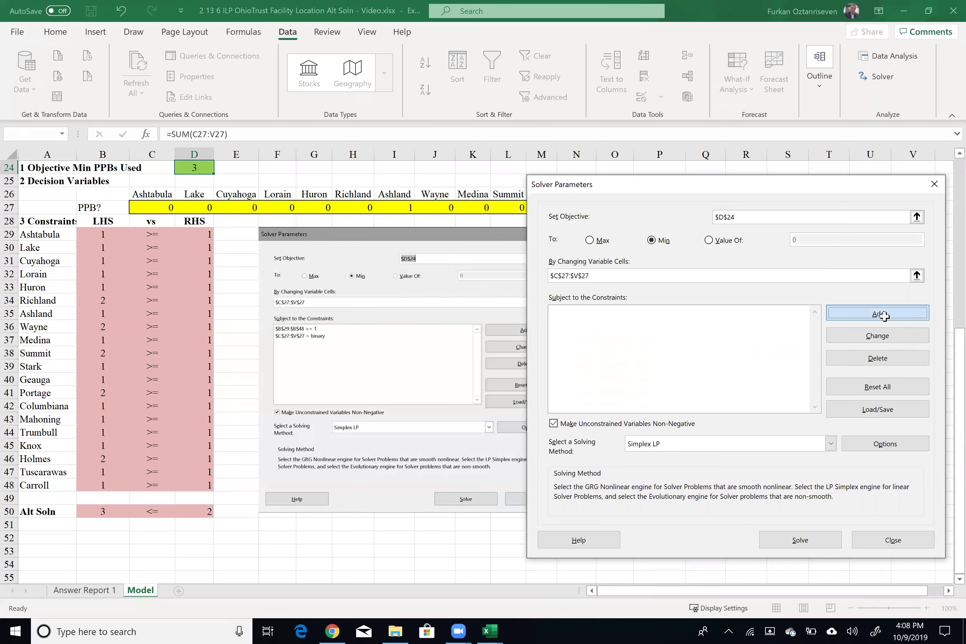
- Add the coverage constraint $B$29:$B$48 >= $D$29:$D$48
{"action": "left_click_drag", "start_coordinate": [100, 234], "coordinate": [103, 483]}
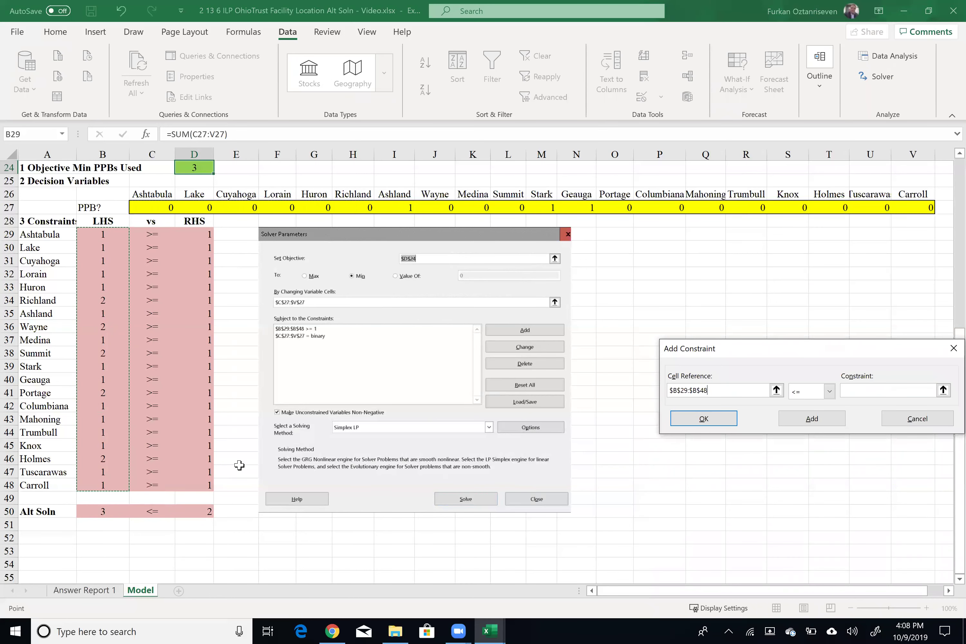
{"action": "left_click", "coordinate": [828, 391]}
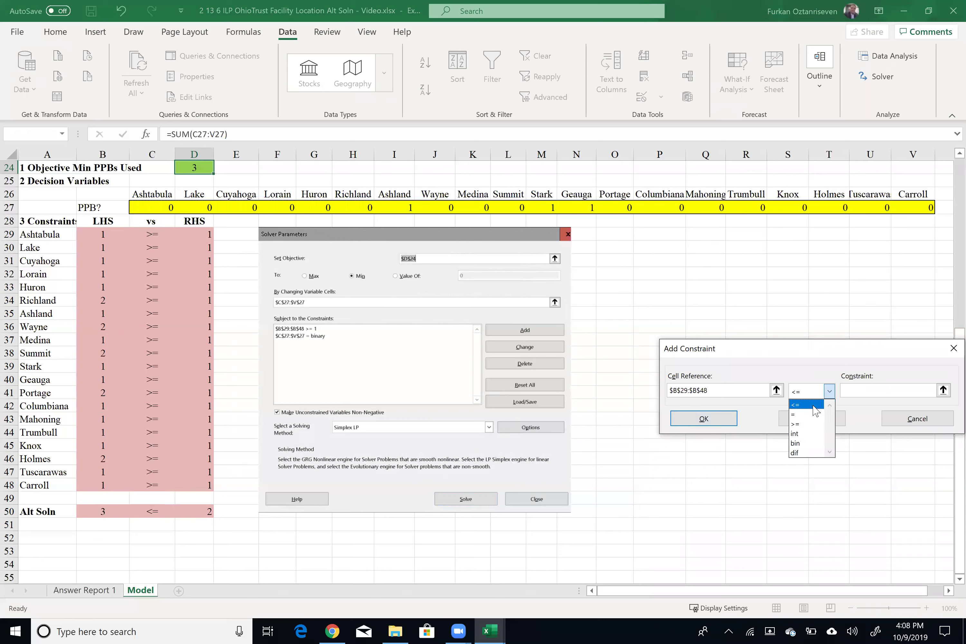
{"action": "left_click", "coordinate": [809, 423]}
{"action": "left_click_drag", "start_coordinate": [204, 233], "coordinate": [204, 489]}
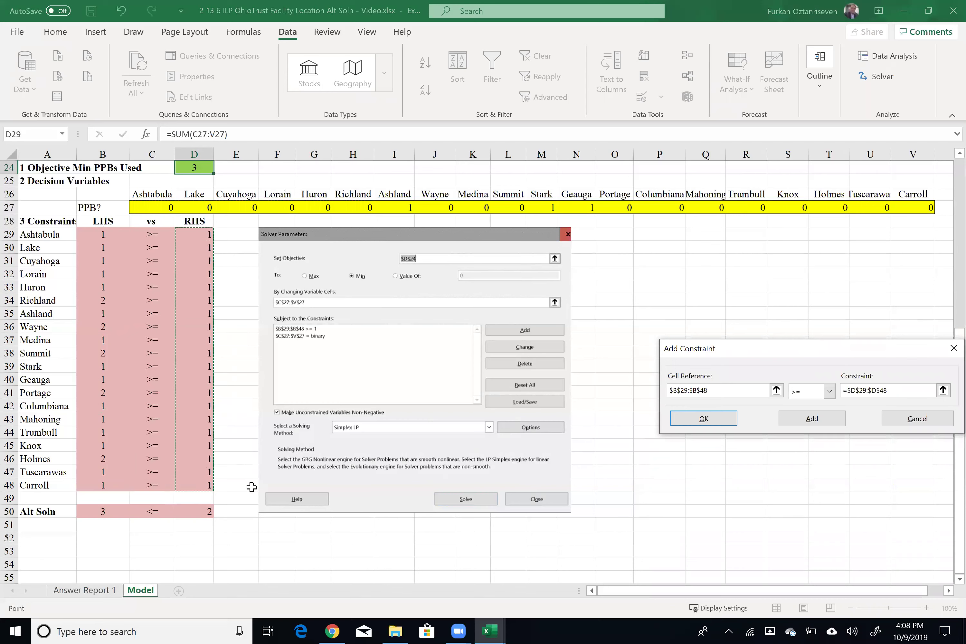
{"action": "left_click", "coordinate": [813, 427]}
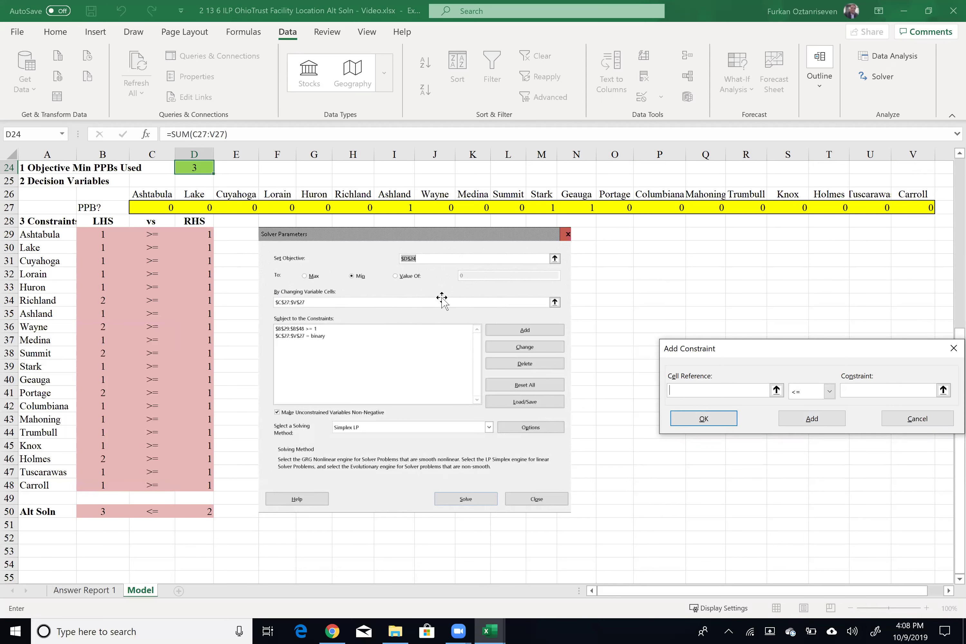
- Make the decision cells $C$27:$V$27 binary
{"action": "left_click_drag", "start_coordinate": [151, 207], "coordinate": [914, 208]}
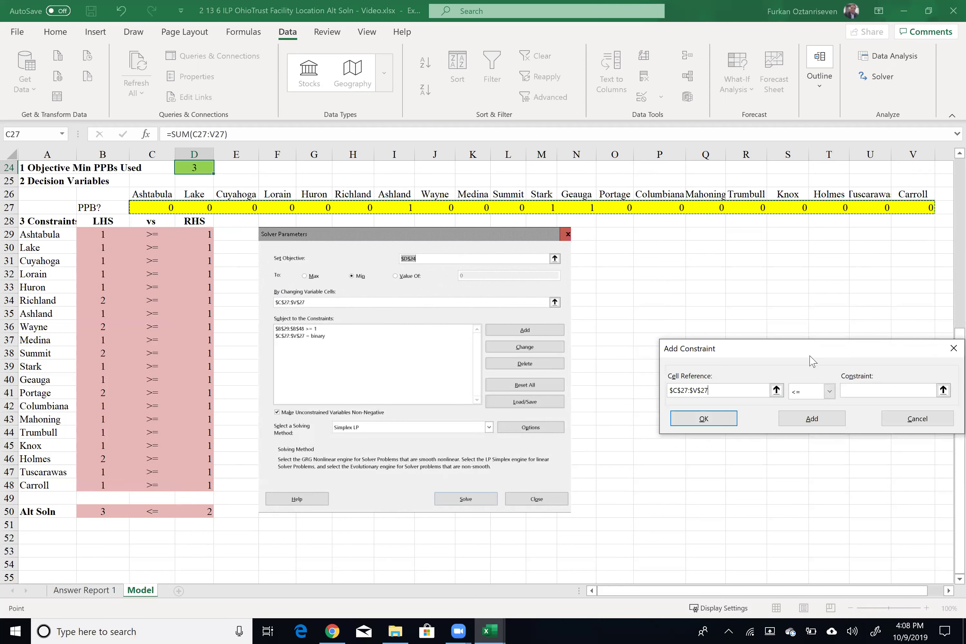
{"action": "left_click", "coordinate": [824, 395]}
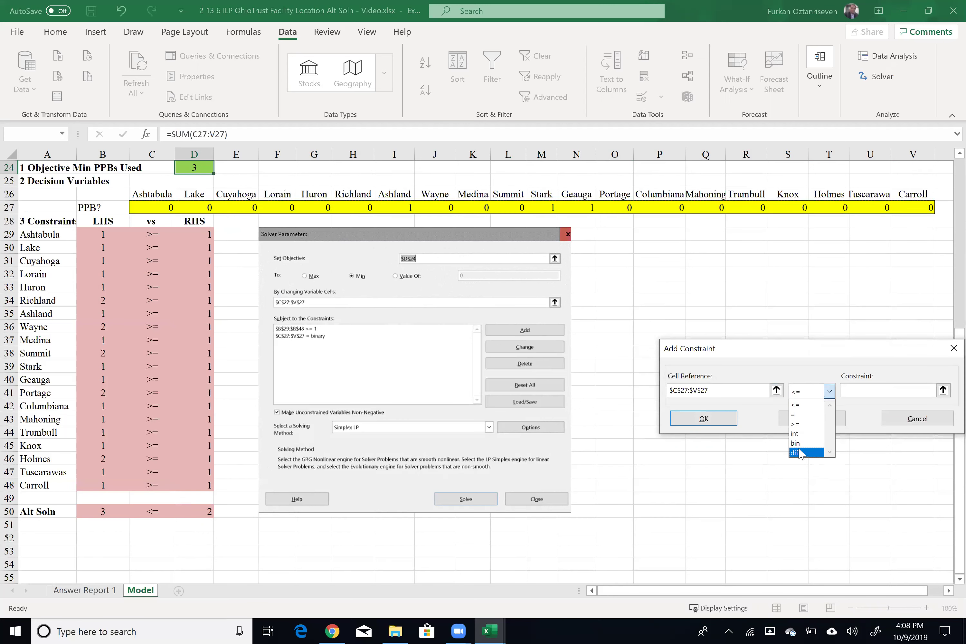
{"action": "left_click", "coordinate": [801, 442]}
{"action": "left_click", "coordinate": [811, 418]}
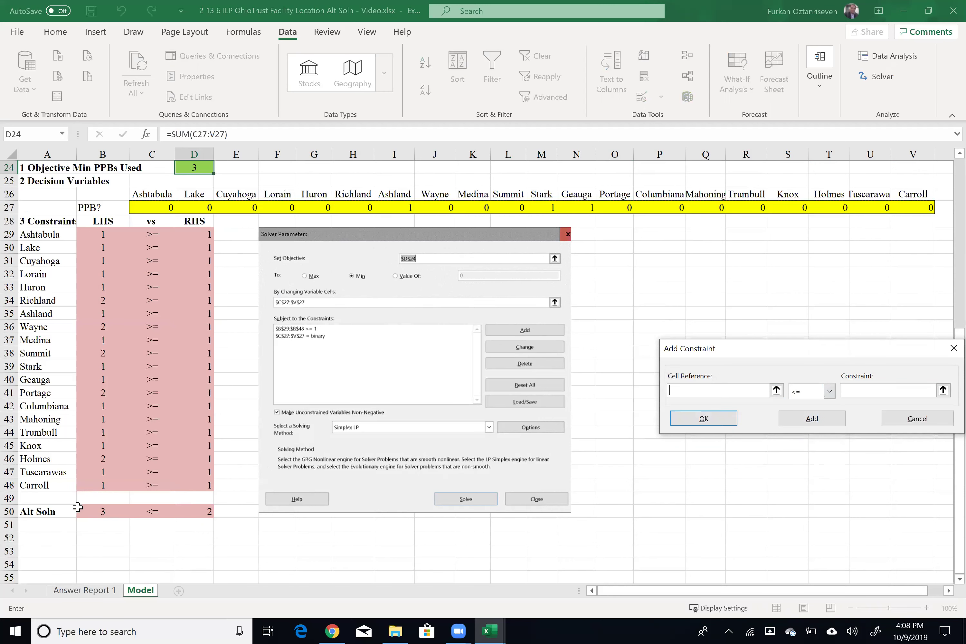
- Add the constraint $B$50 <= $D$50
{"action": "left_click", "coordinate": [90, 513]}
{"action": "left_click", "coordinate": [828, 395]}
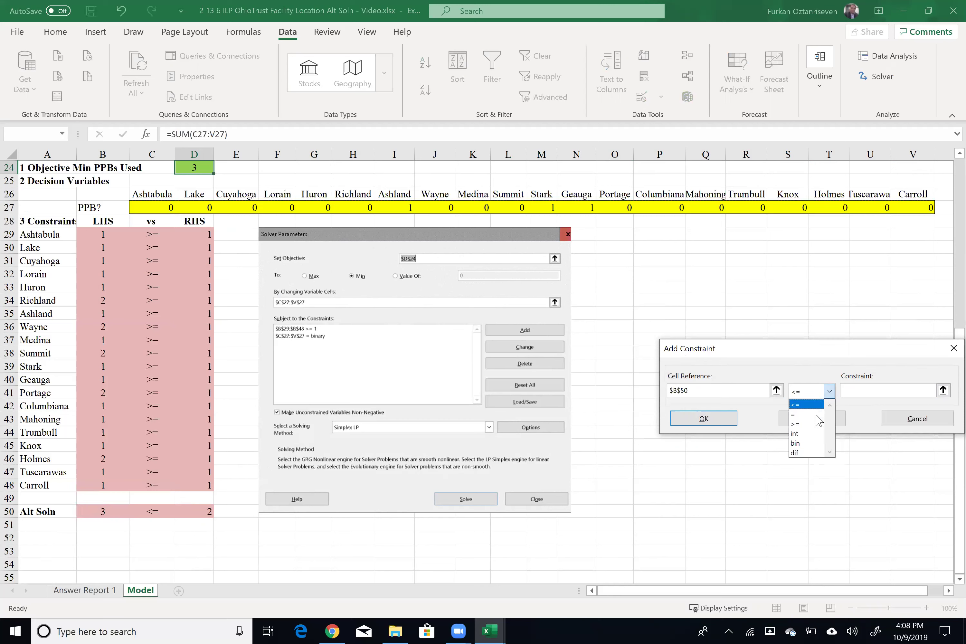
{"action": "left_click", "coordinate": [802, 402]}
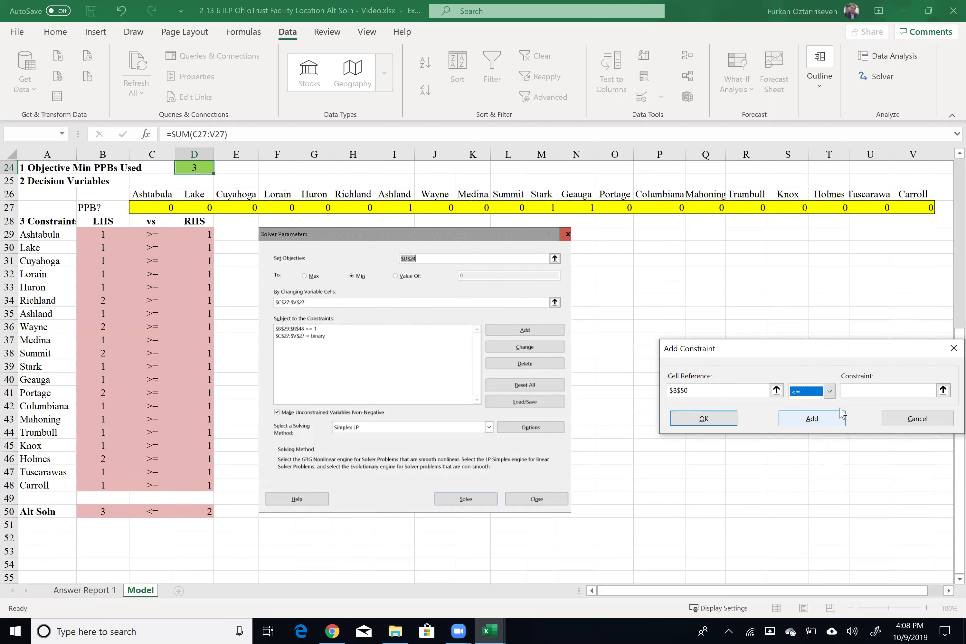
{"action": "key", "text": "Tab"}
{"action": "left_click", "coordinate": [211, 514]}
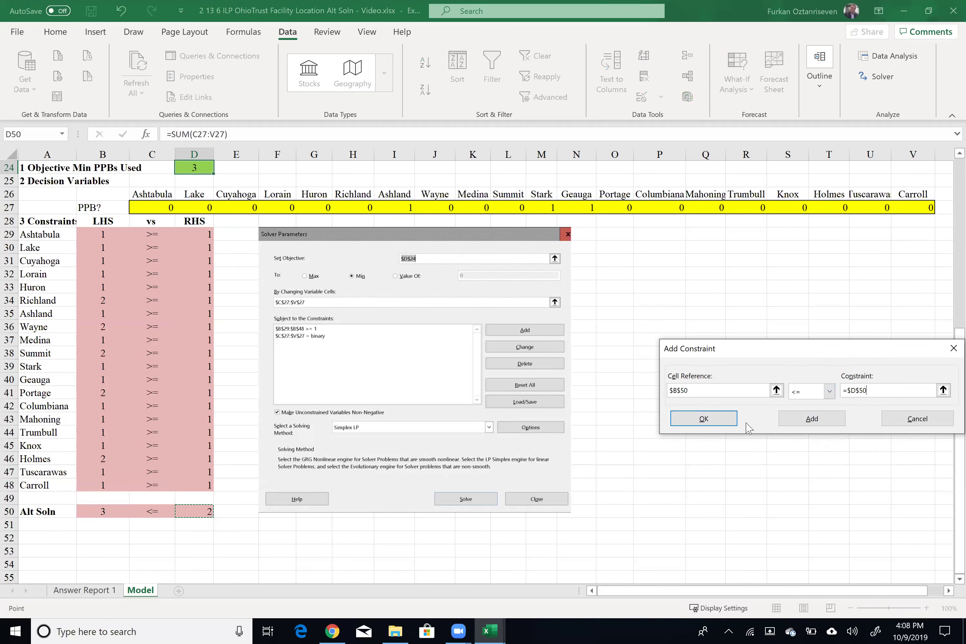
{"action": "left_click", "coordinate": [686, 420]}
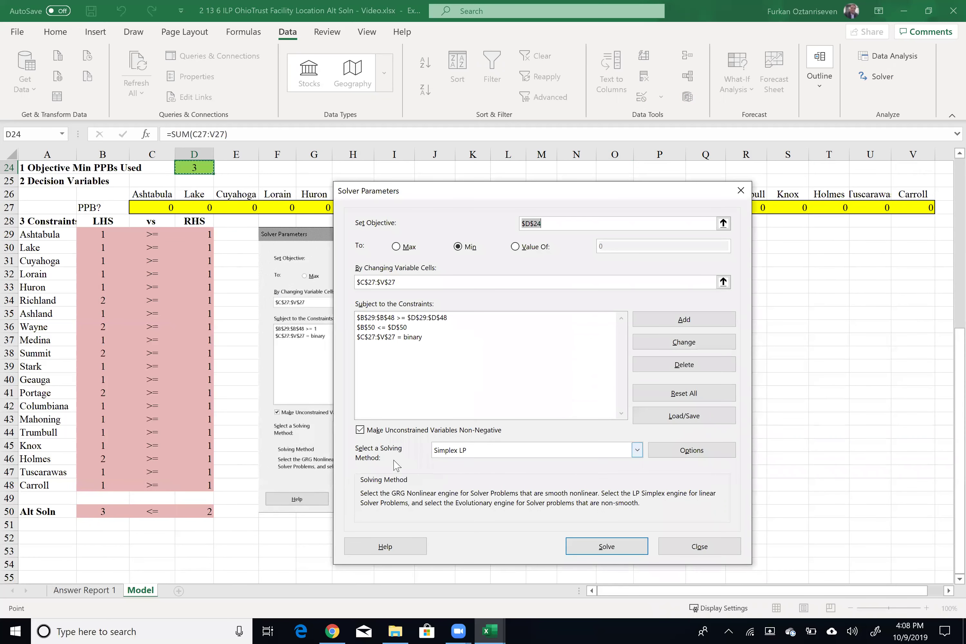
- Solve and keep the four-PPB solution in Ashland, Summit, Stark and Geauga
{"action": "left_click", "coordinate": [614, 554]}
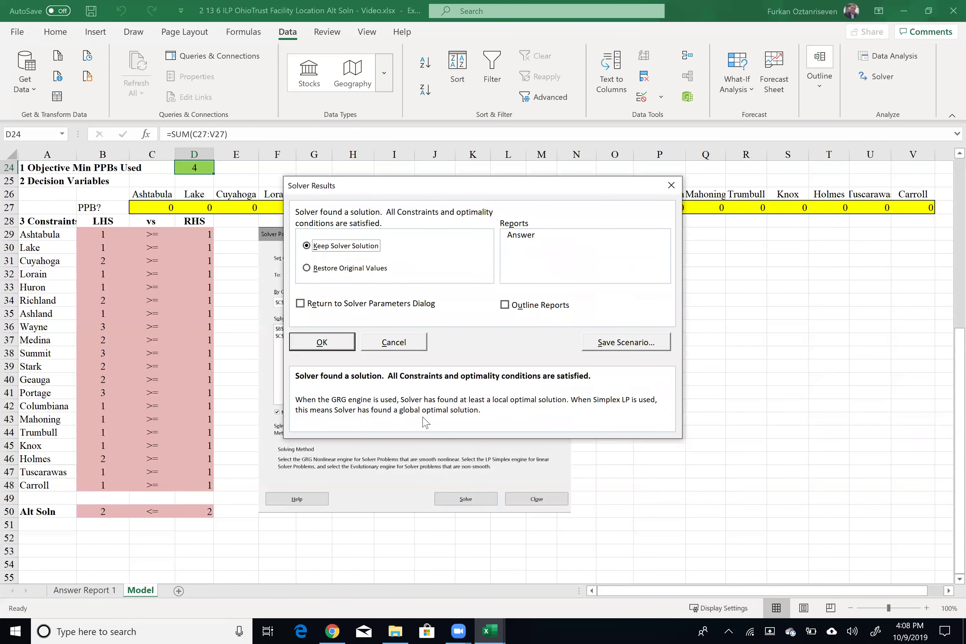
{"action": "left_click", "coordinate": [322, 342]}
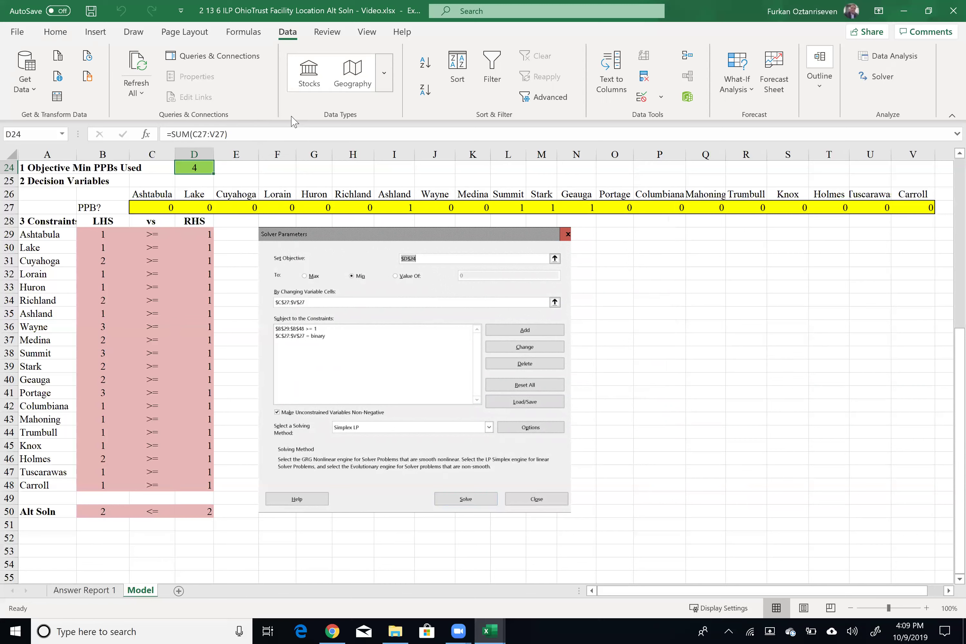
- Review the chosen counties and coverage rows, then type 'Alt Soln' in A51
{"action": "left_click", "coordinate": [393, 219]}
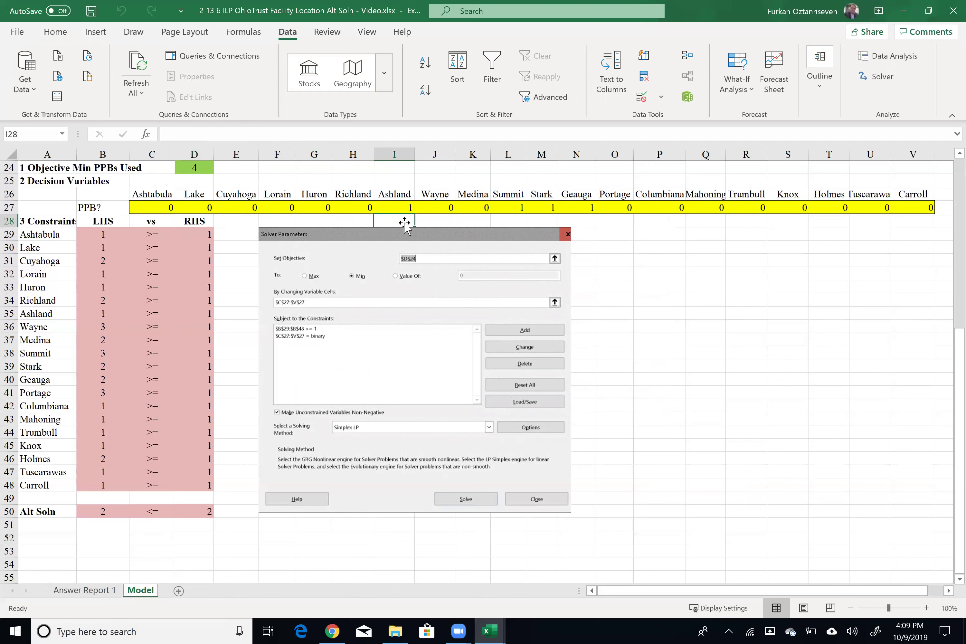
{"action": "left_click", "coordinate": [505, 207]}
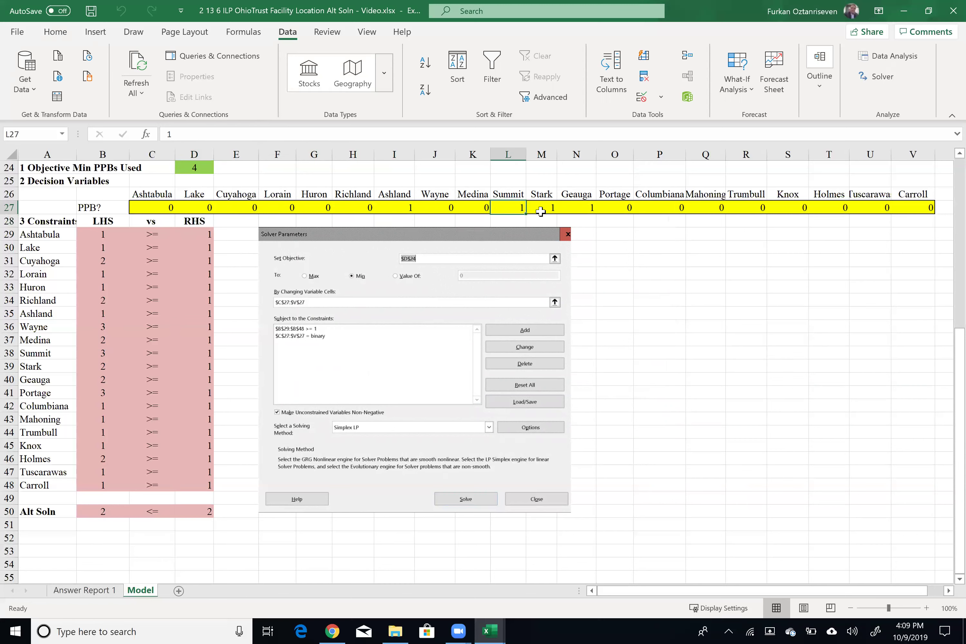
{"action": "left_click", "coordinate": [540, 211]}
{"action": "left_click", "coordinate": [577, 209]}
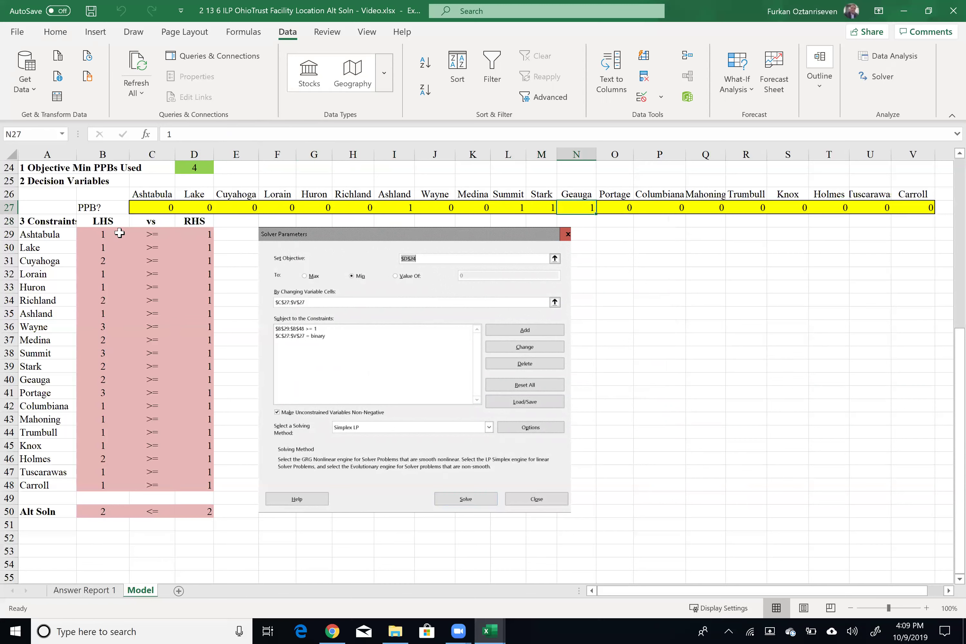
{"action": "left_click_drag", "start_coordinate": [100, 235], "coordinate": [198, 485]}
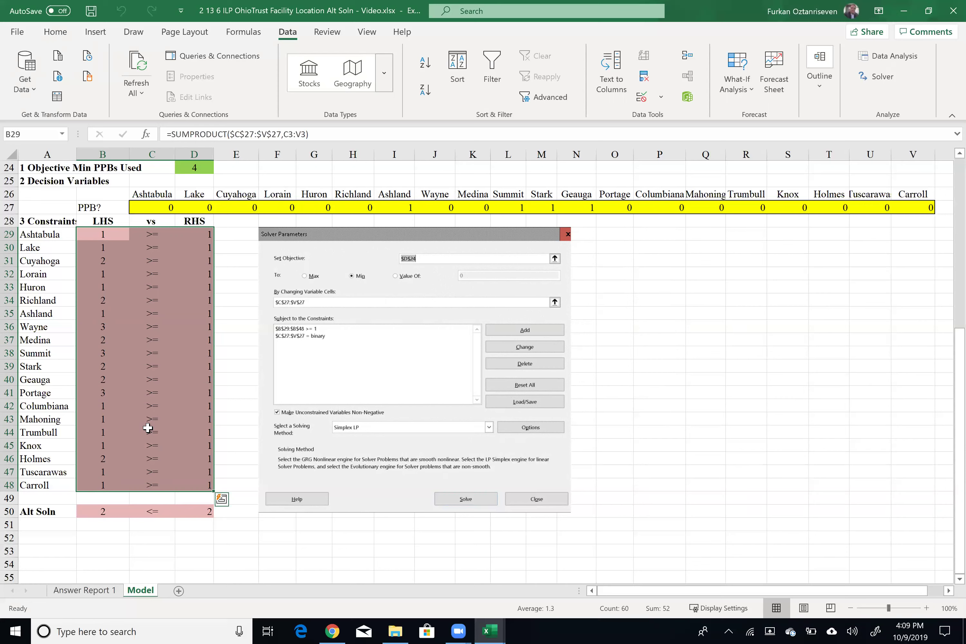
{"action": "left_click", "coordinate": [31, 524]}
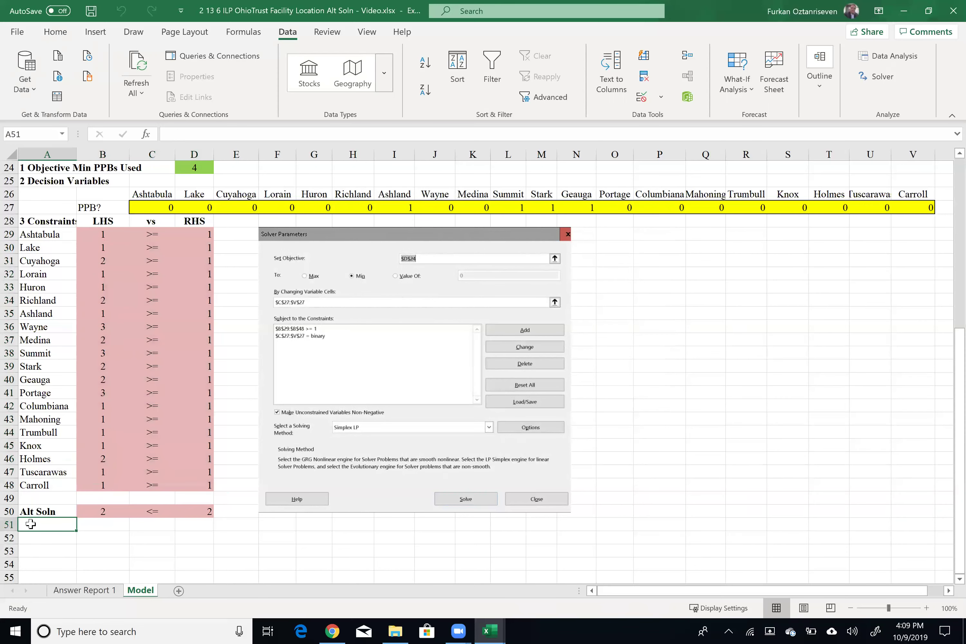
{"action": "type", "text": "Alt Soln"}
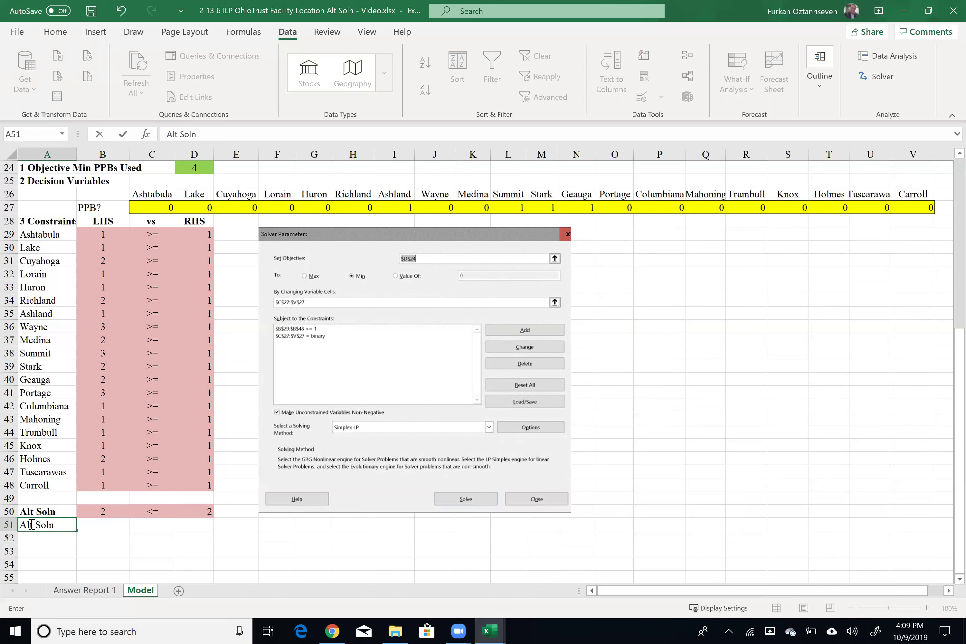
- Bold the A51 'Alt Soln' label and set D51 to =D24-1, showing 3
{"action": "left_click", "coordinate": [31, 524]}
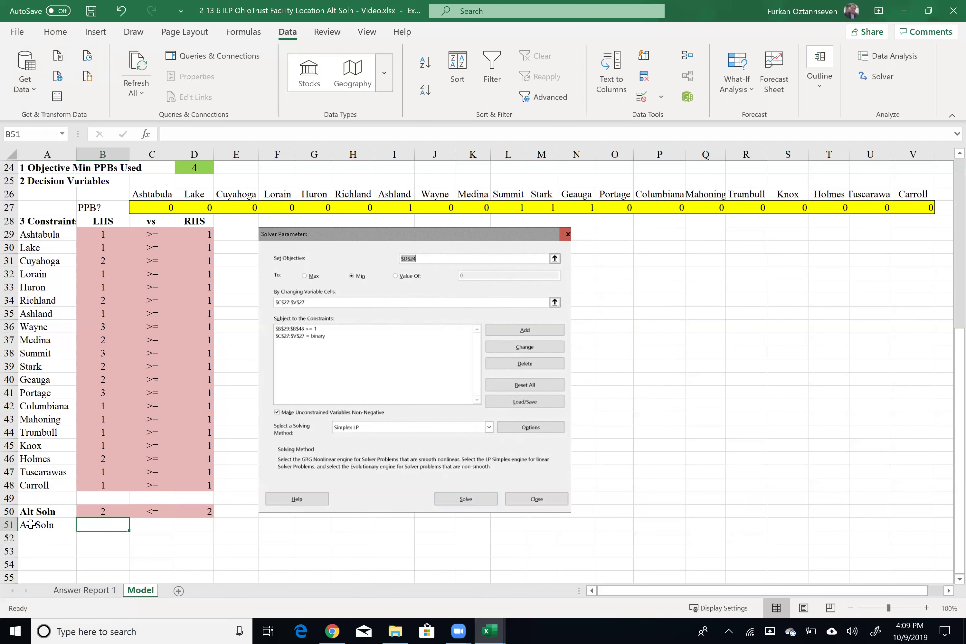
{"action": "key", "text": "ctrl+b"}
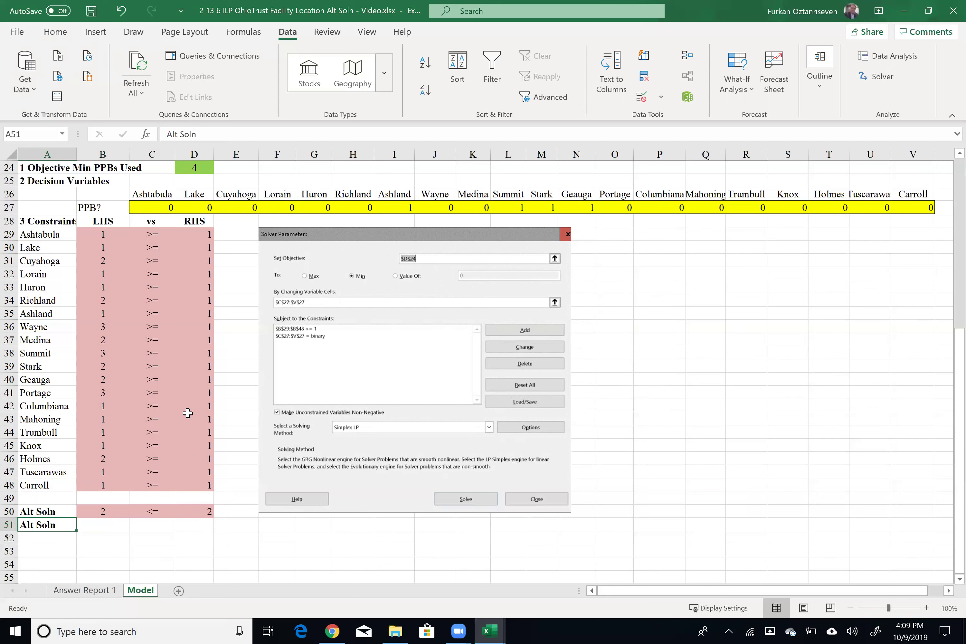
{"action": "left_click", "coordinate": [204, 521]}
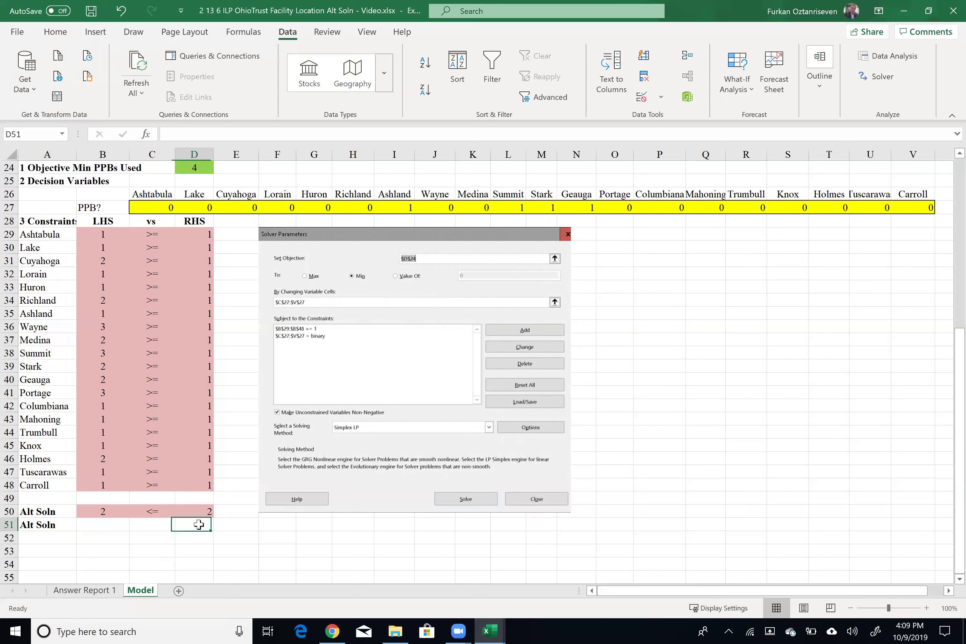
{"action": "type", "text": "="}
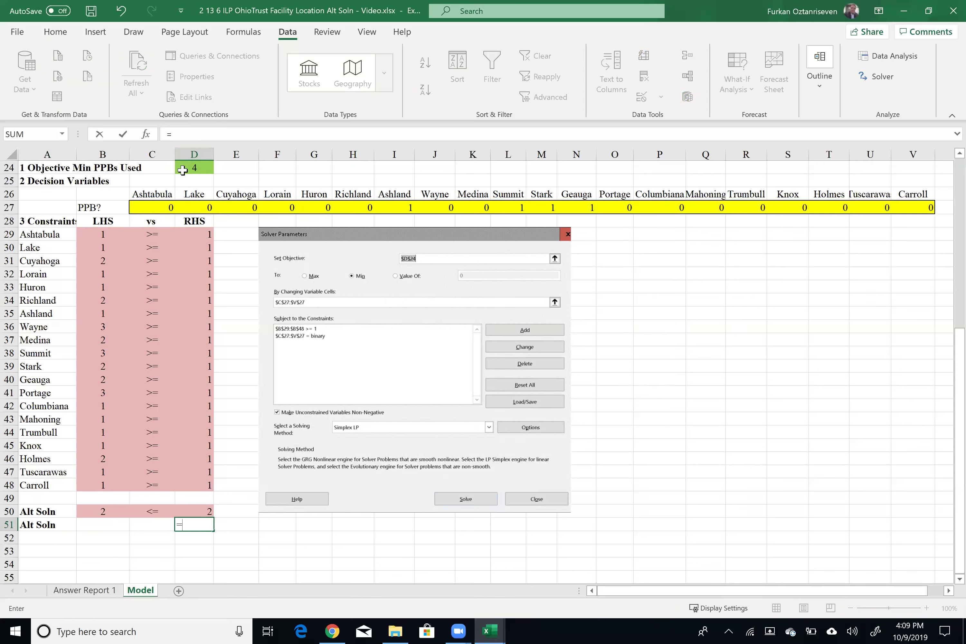
{"action": "left_click", "coordinate": [183, 169]}
{"action": "type", "text": "-1"}
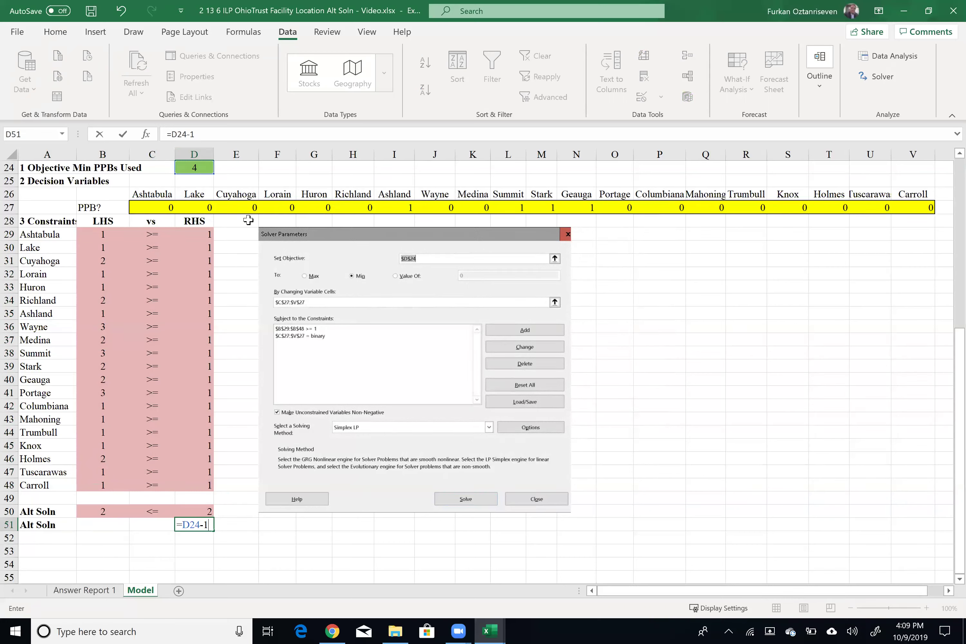
{"action": "key", "text": "Return"}
- Enter the <= sign in C51
{"action": "key", "text": "Left"}
{"action": "key", "text": "Up"}
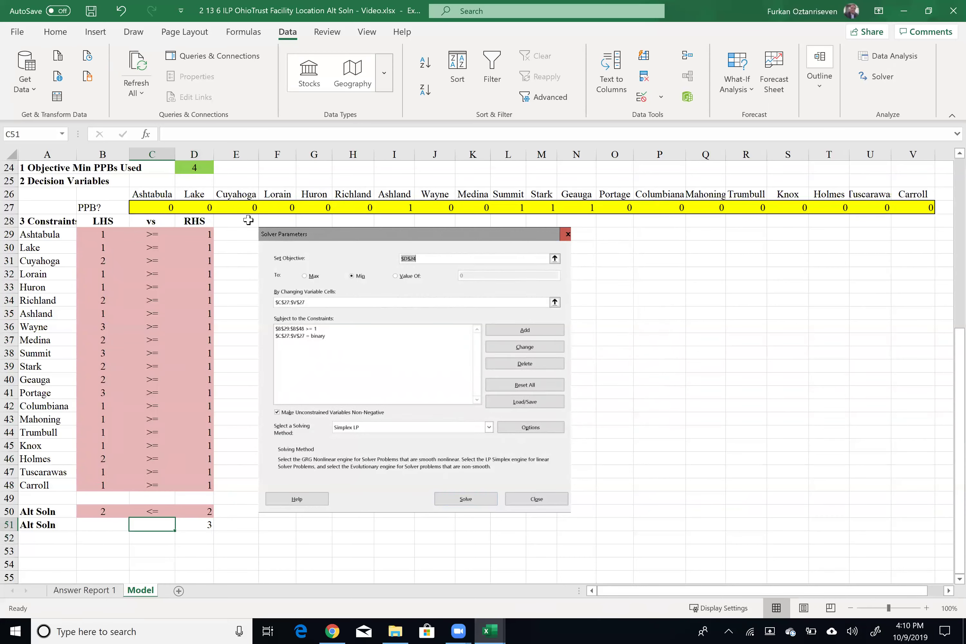
{"action": "type", "text": "<="}
{"action": "key", "text": "Return"}
{"action": "key", "text": "Left"}
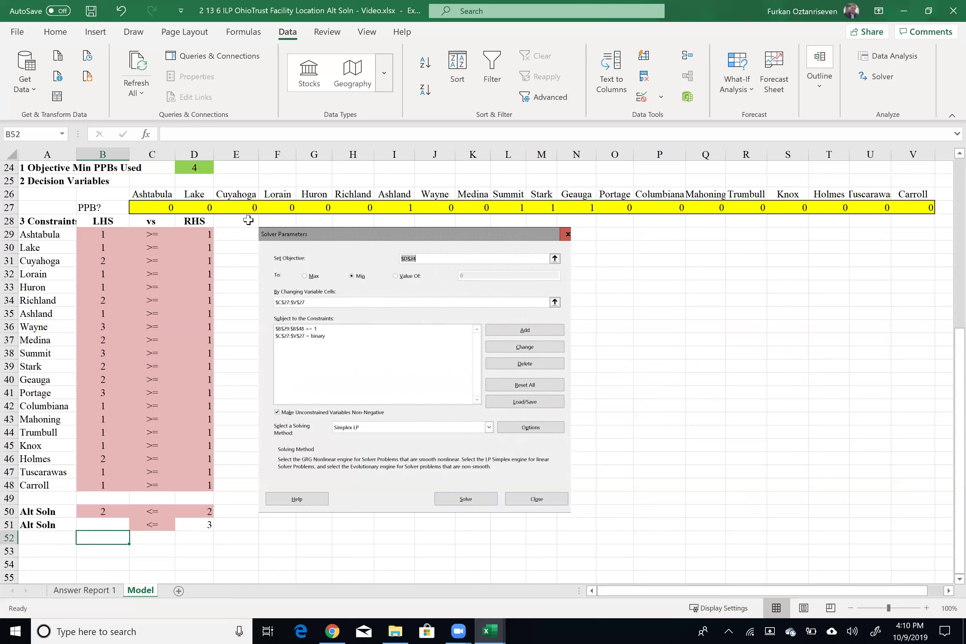
- In B51, start a SUM formula adding Ashland's I27 and the L27:N27 decision cells
{"action": "key", "text": "Up"}
{"action": "type", "text": "=sum("}
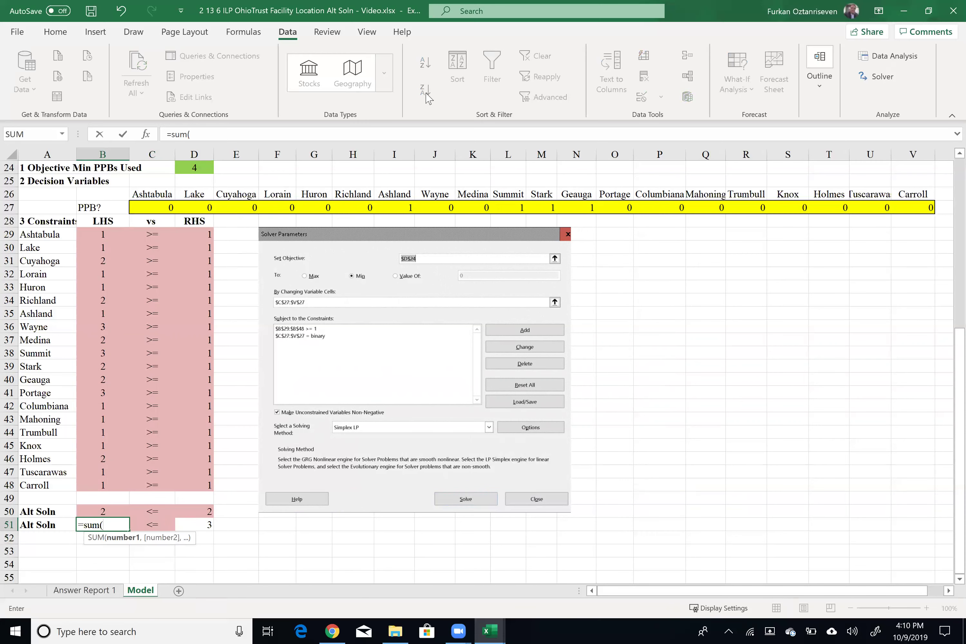
{"action": "left_click", "coordinate": [394, 208]}
{"action": "type", "text": ","}
{"action": "left_click_drag", "start_coordinate": [509, 208], "coordinate": [579, 207]}
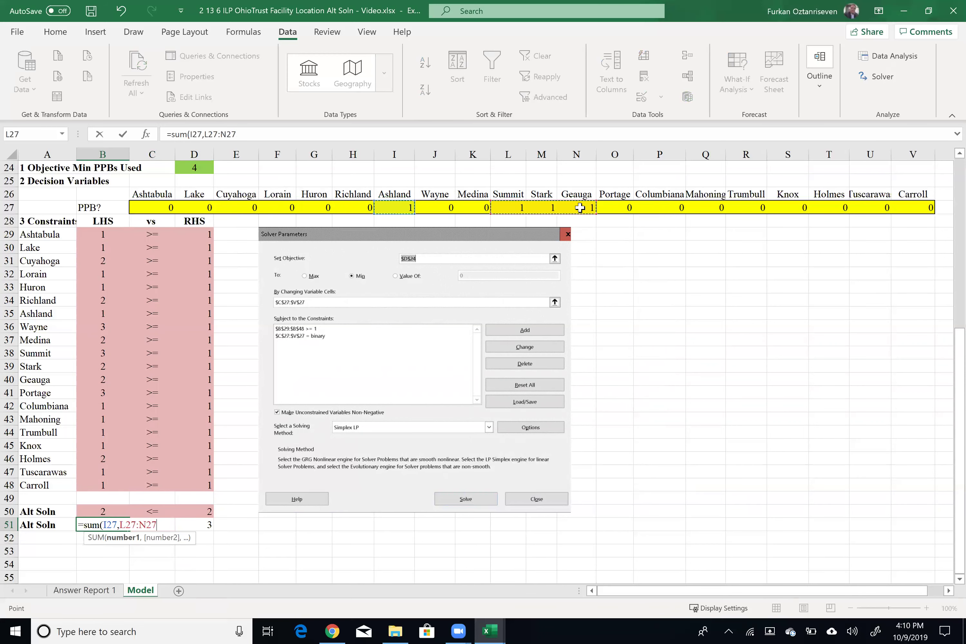
{"action": "type", "text": ")"}
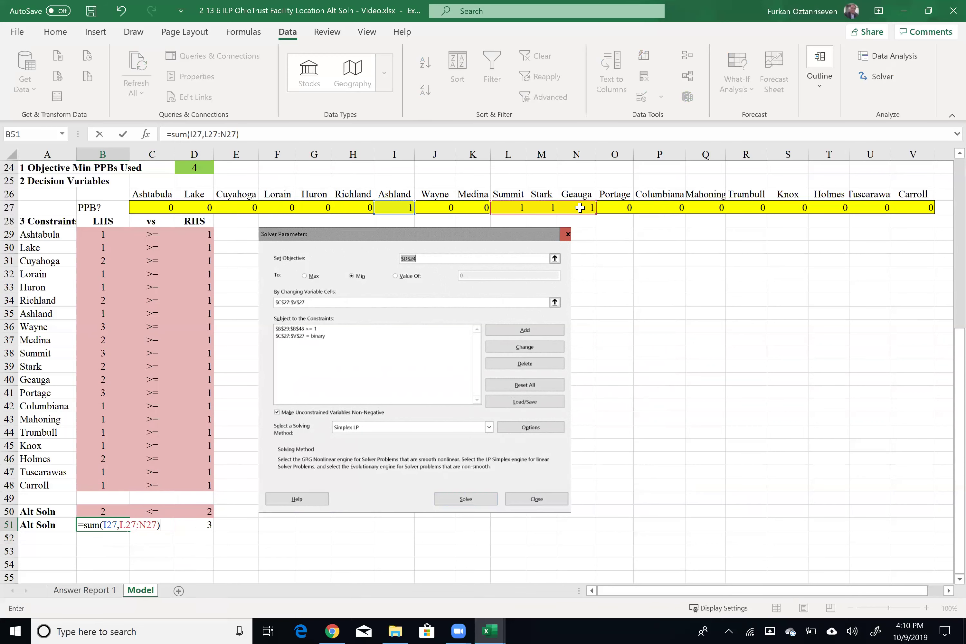
{"action": "type", "text": "-"}
- Subtract C27:H27, J27:K27 and O27:V27, then commit, accepting Excel's suggested correction
{"action": "left_click_drag", "start_coordinate": [141, 207], "coordinate": [365, 207]}
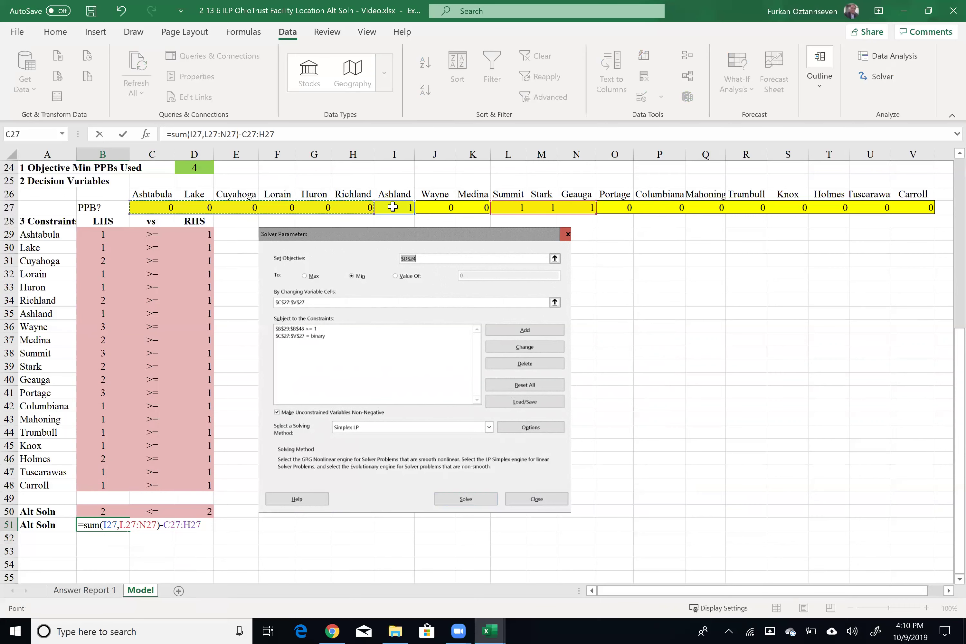
{"action": "type", "text": ","}
{"action": "left_click_drag", "start_coordinate": [434, 207], "coordinate": [482, 209]}
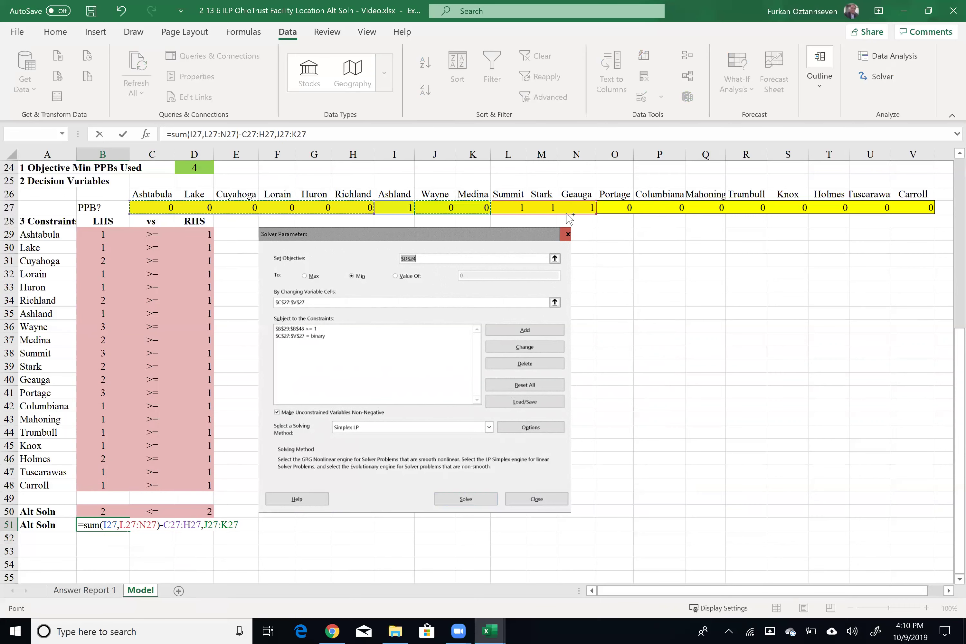
{"action": "type", "text": ","}
{"action": "left_click_drag", "start_coordinate": [615, 208], "coordinate": [914, 207]}
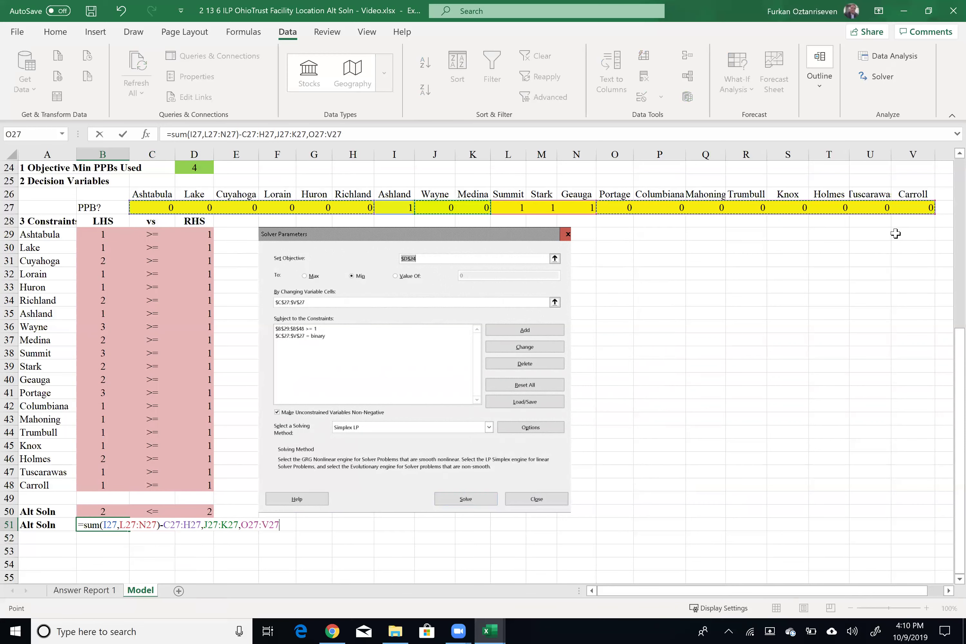
{"action": "type", "text": ")"}
{"action": "key", "text": "Return"}
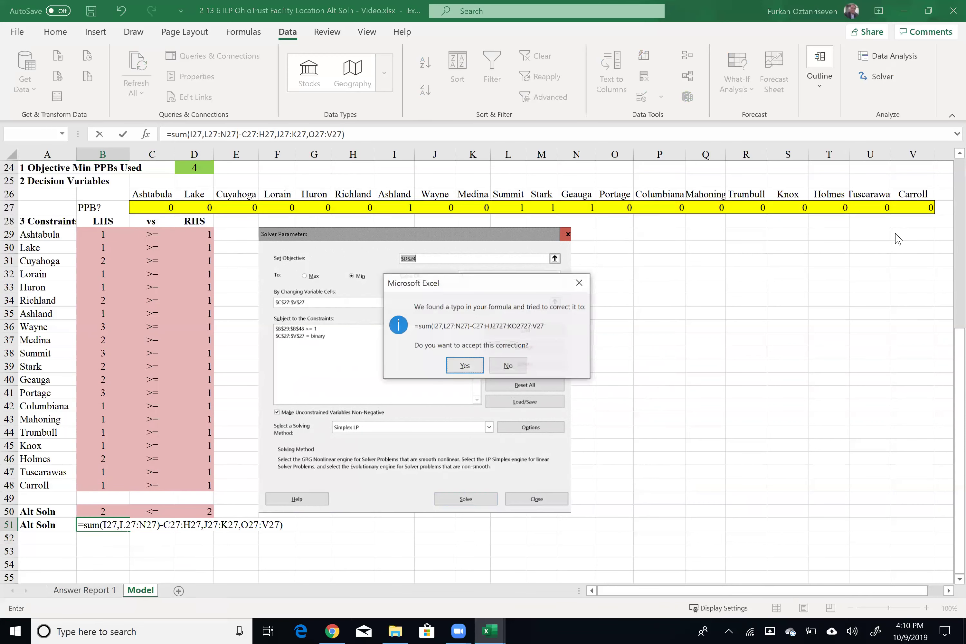
{"action": "key", "text": "Return"}
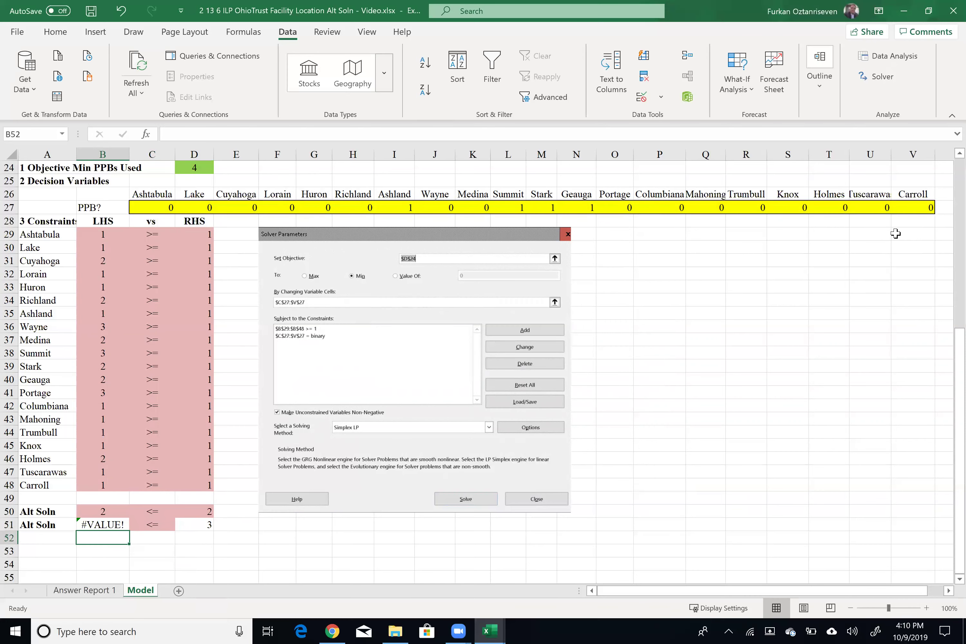
- Delete the stray and malformed C27:HJ2727 ranges from the B51 formula
{"action": "left_click", "coordinate": [103, 524]}
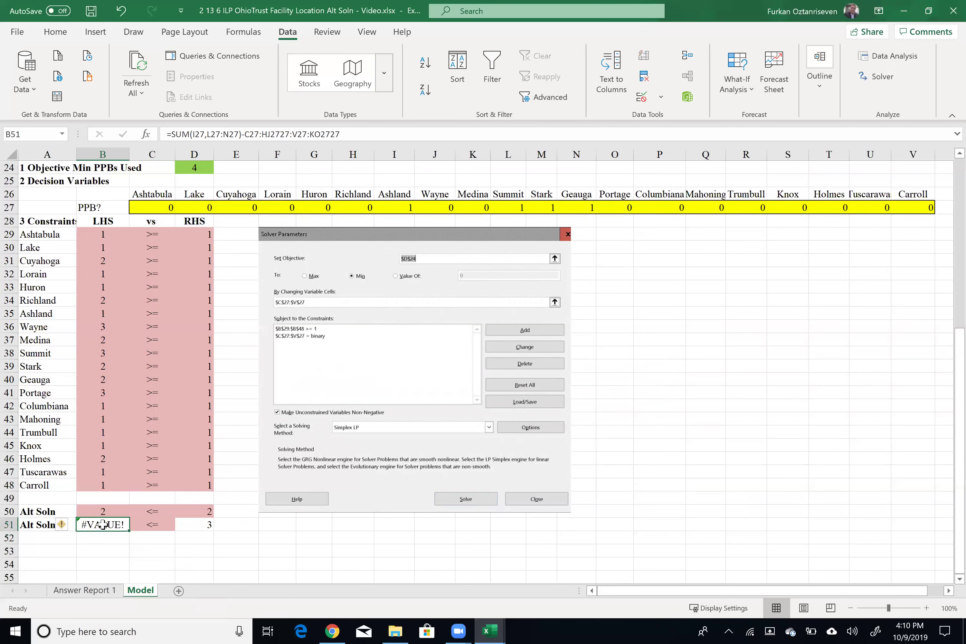
{"action": "double_click", "coordinate": [102, 524]}
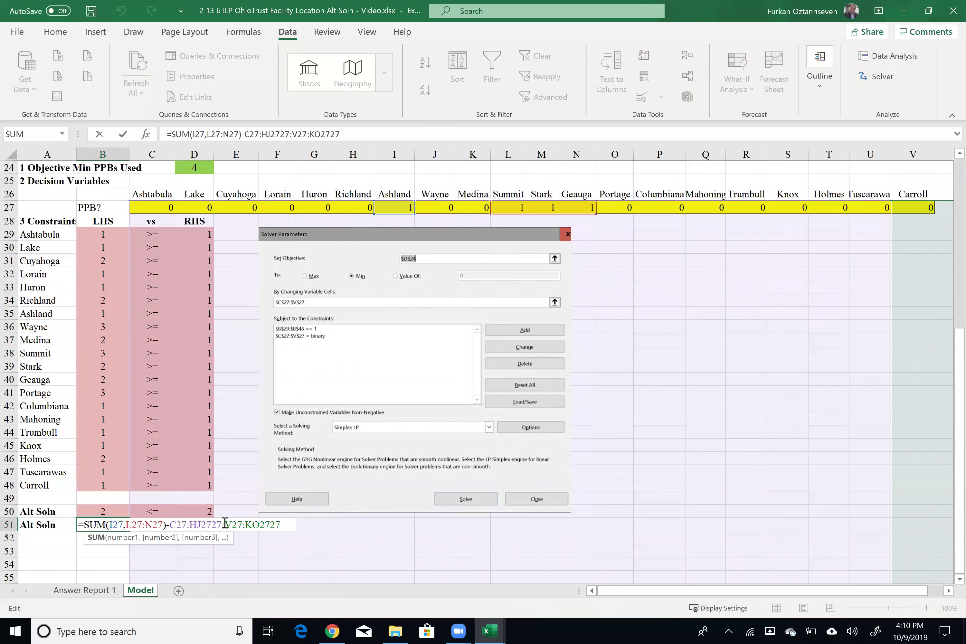
{"action": "left_click_drag", "start_coordinate": [222, 524], "coordinate": [287, 524]}
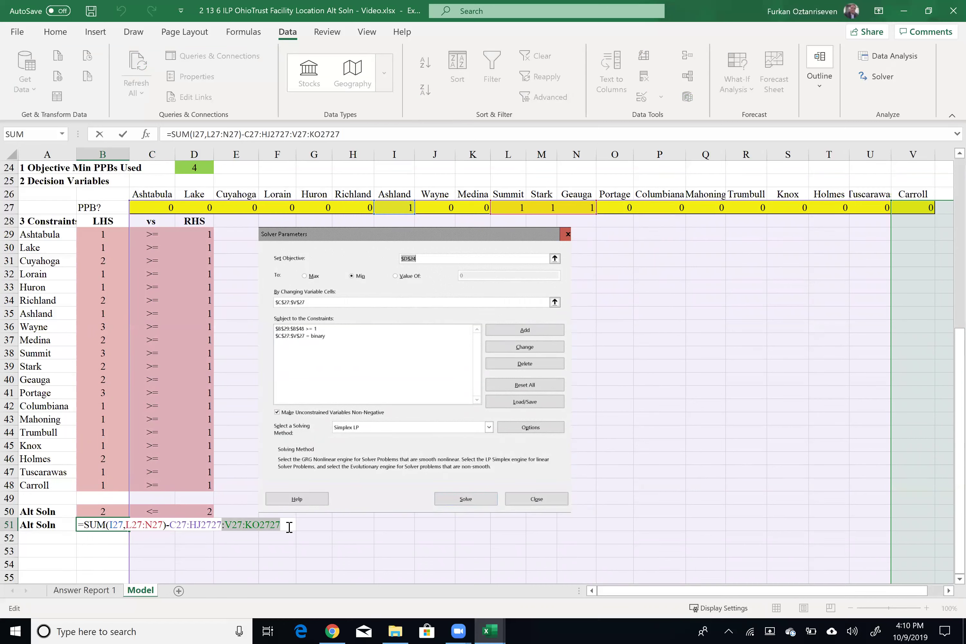
{"action": "key", "text": "BackSpace"}
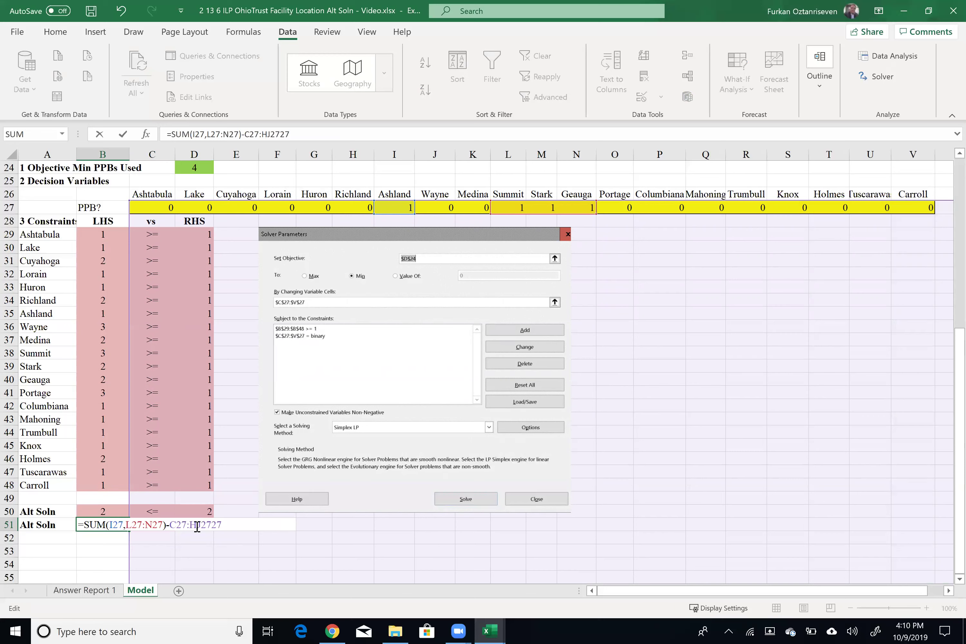
{"action": "left_click", "coordinate": [171, 523]}
{"action": "left_click_drag", "start_coordinate": [223, 524], "coordinate": [176, 522]}
{"action": "key", "text": "BackSpace"}
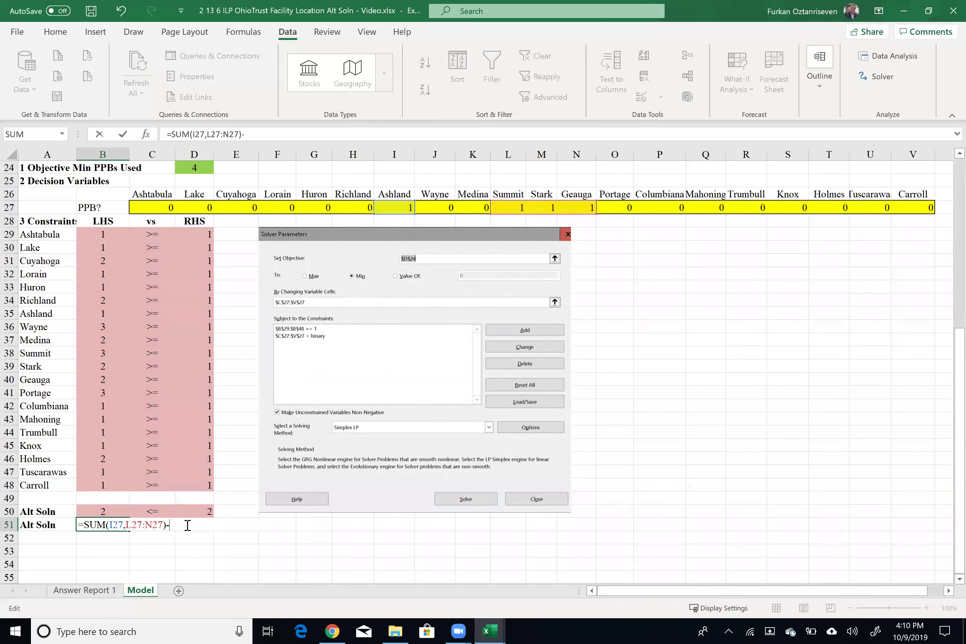
- Complete B51 as =SUM(I27,L27:N27)-SUM(C27:H27,J27:K27,O27:V27), now showing 4
{"action": "type", "text": "sum("}
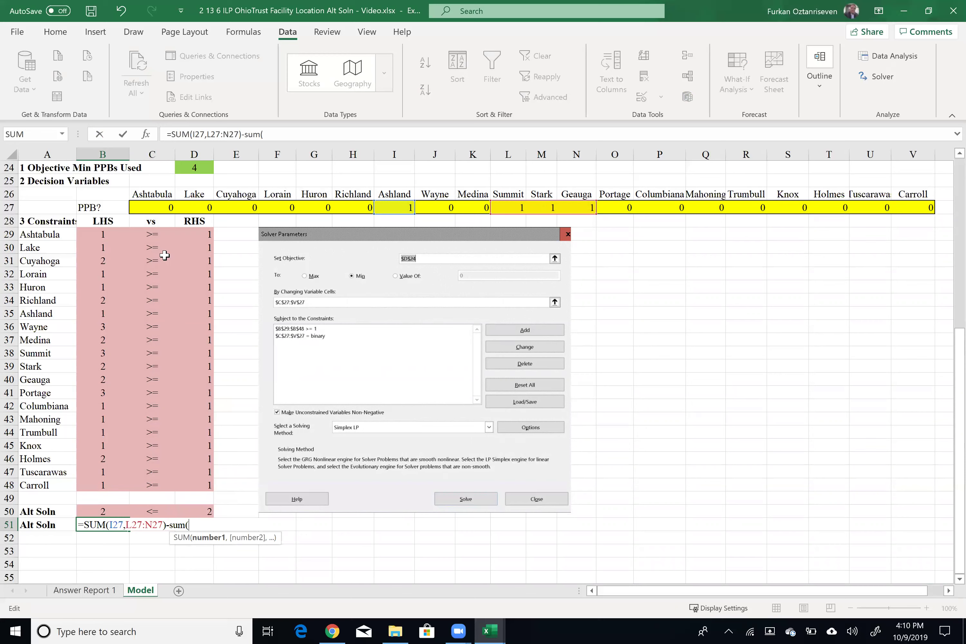
{"action": "left_click_drag", "start_coordinate": [162, 207], "coordinate": [359, 204]}
{"action": "type", "text": ","}
{"action": "left_click_drag", "start_coordinate": [432, 208], "coordinate": [489, 217]}
{"action": "type", "text": ","}
{"action": "left_click_drag", "start_coordinate": [624, 207], "coordinate": [916, 206]}
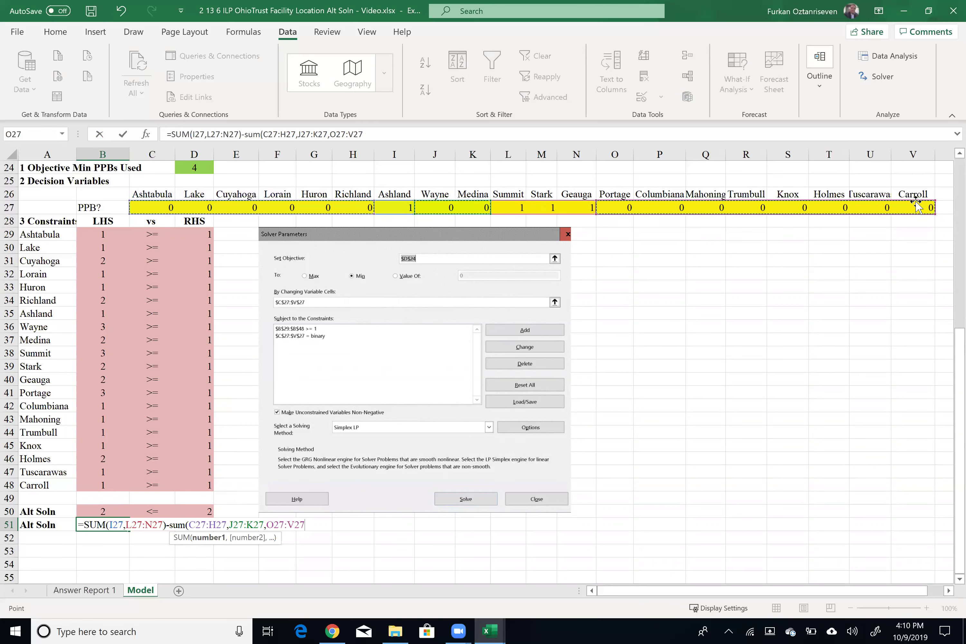
{"action": "type", "text": ")"}
{"action": "key", "text": "Return"}
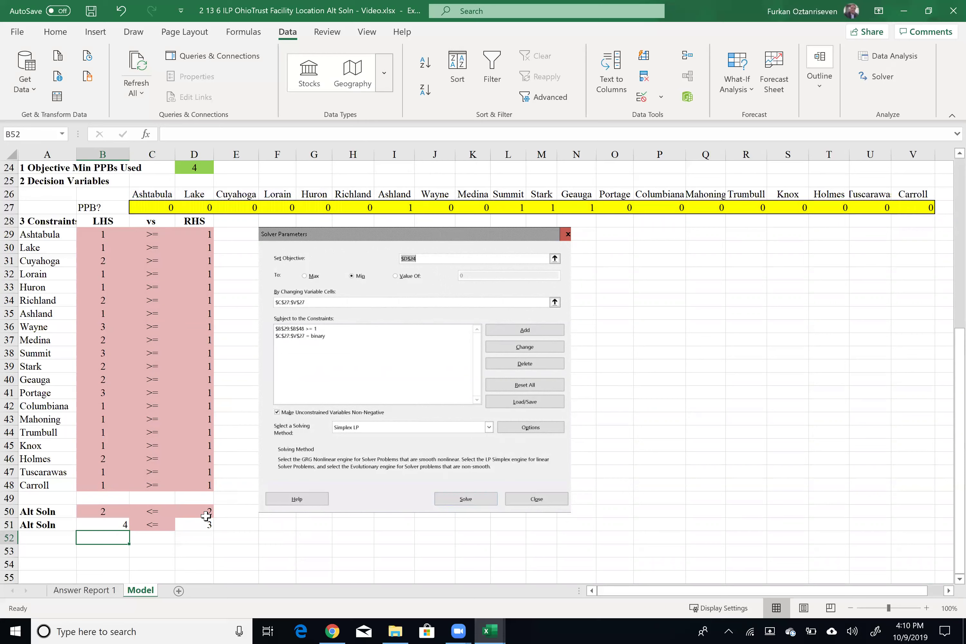
- Recheck the B51 formula, cancel the accidental change, and select B51:D51
{"action": "double_click", "coordinate": [103, 526]}
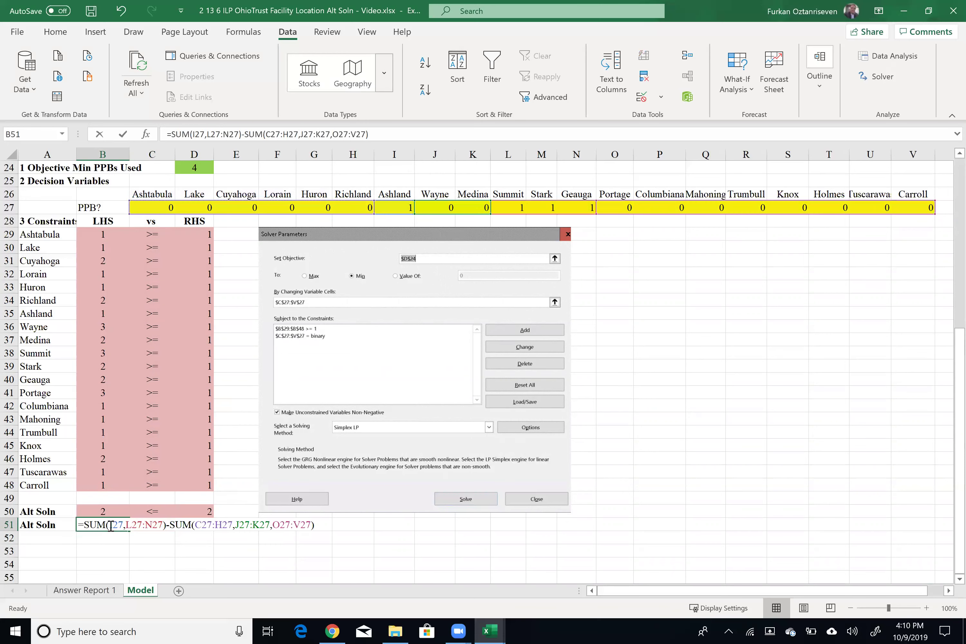
{"action": "left_click", "coordinate": [108, 552]}
{"action": "key", "text": "Escape"}
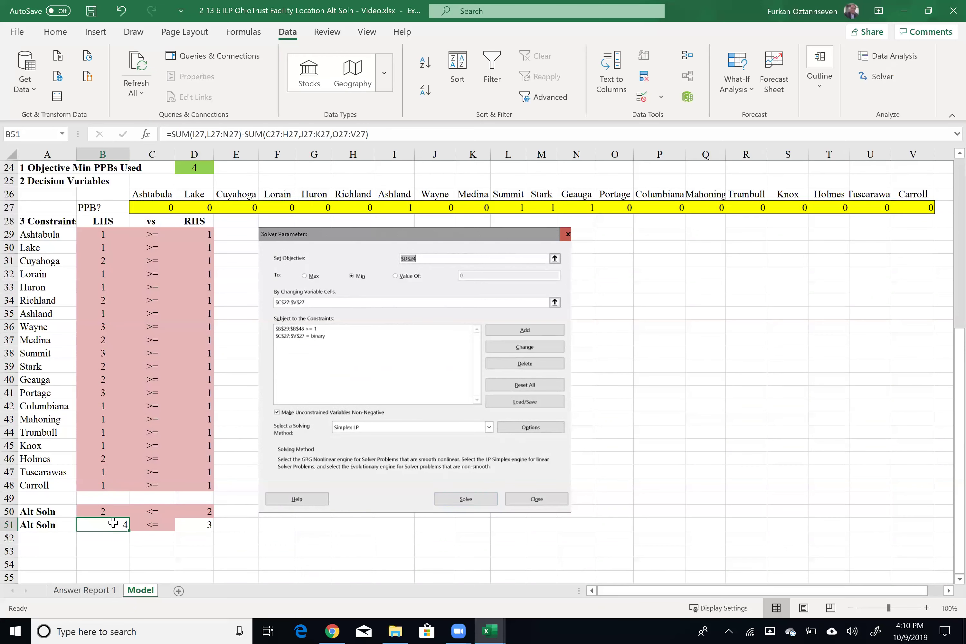
{"action": "left_click_drag", "start_coordinate": [115, 524], "coordinate": [203, 525]}
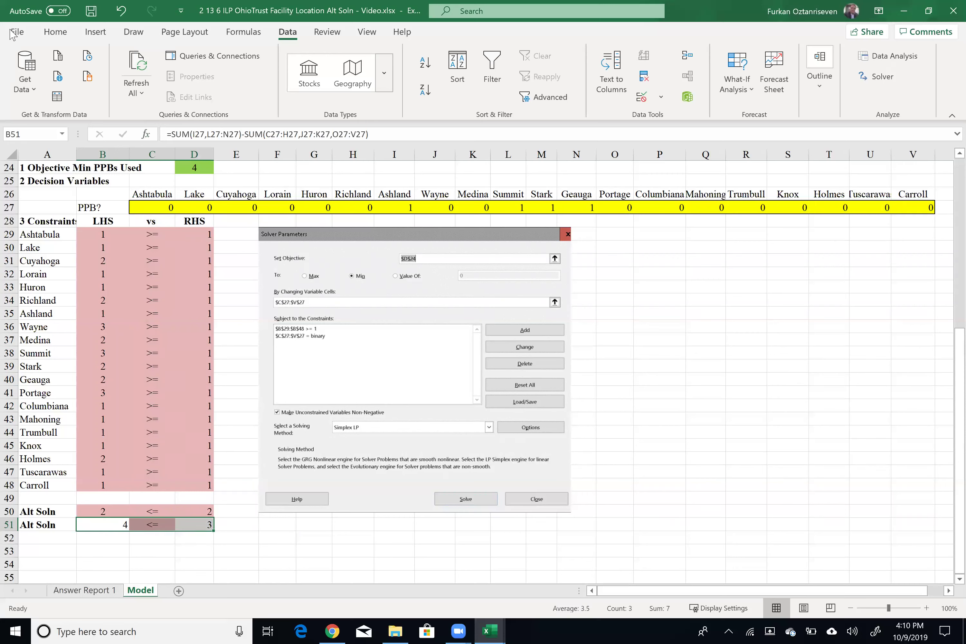
- Fill B51:D51 pink, then open Solver with objective cell D24 selected
{"action": "left_click", "coordinate": [60, 34]}
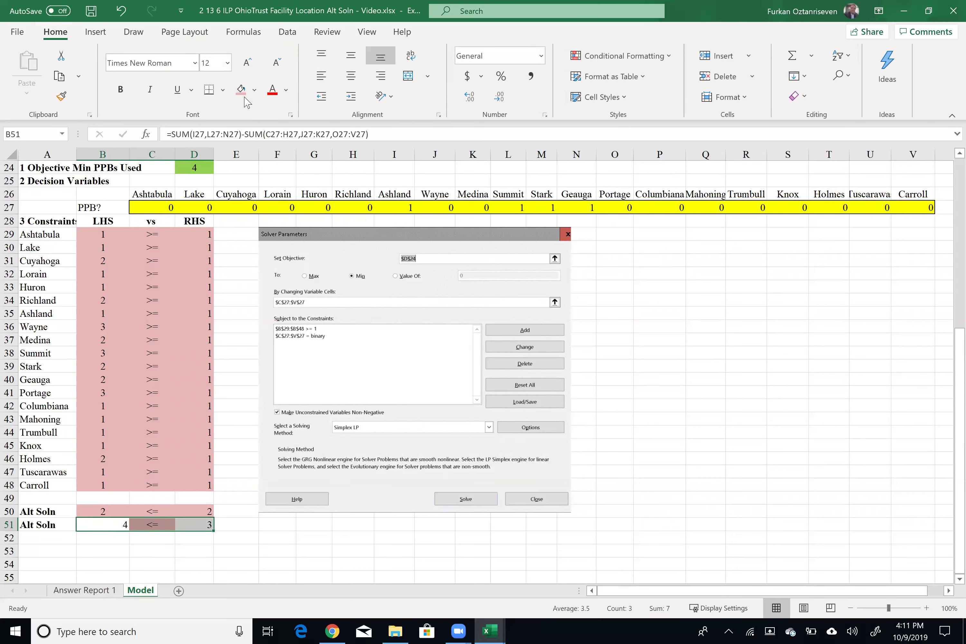
{"action": "left_click", "coordinate": [240, 88]}
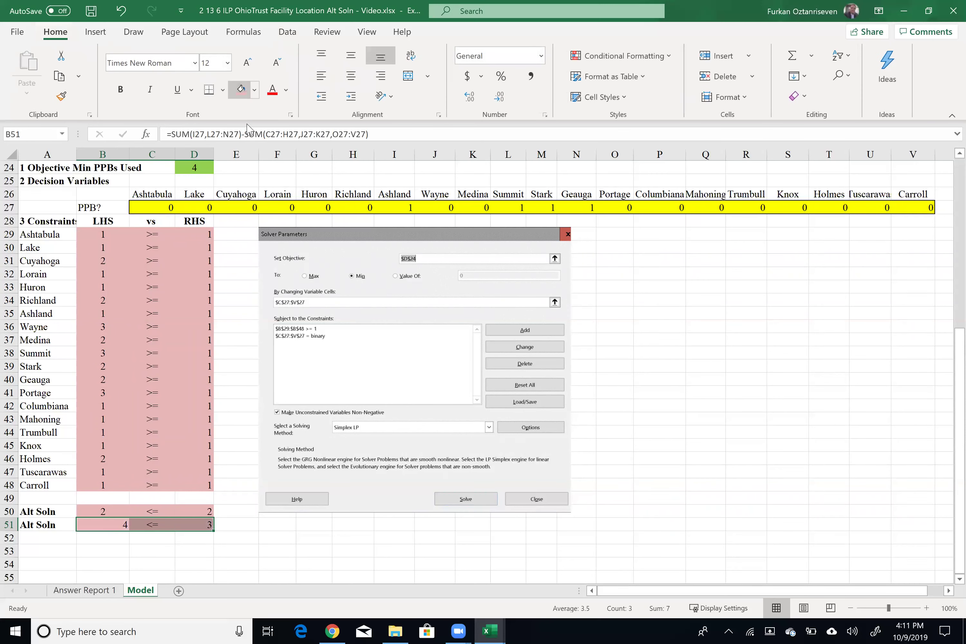
{"action": "left_click", "coordinate": [196, 168]}
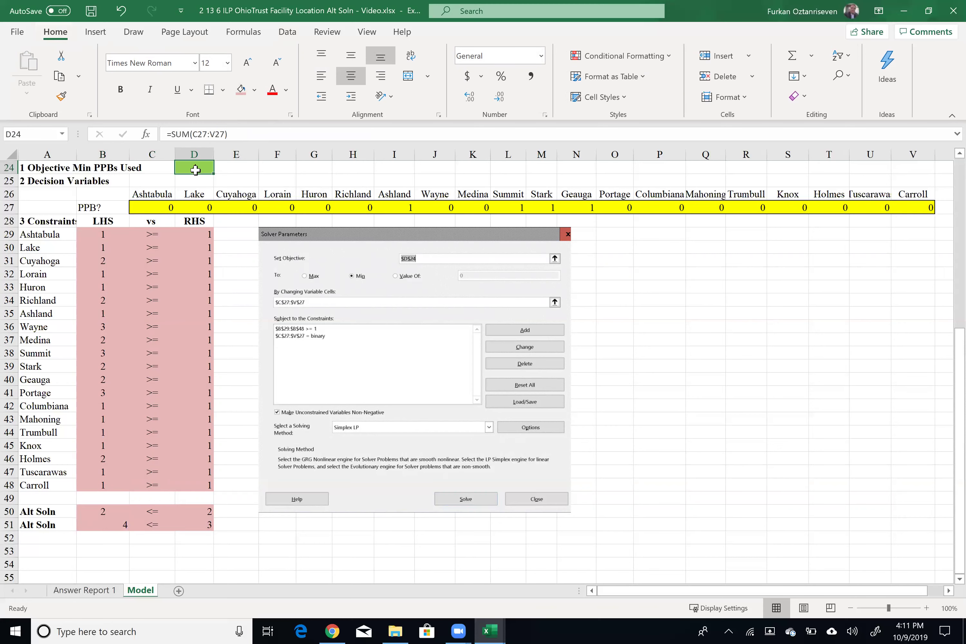
{"action": "left_click", "coordinate": [287, 31]}
{"action": "left_click", "coordinate": [880, 77]}
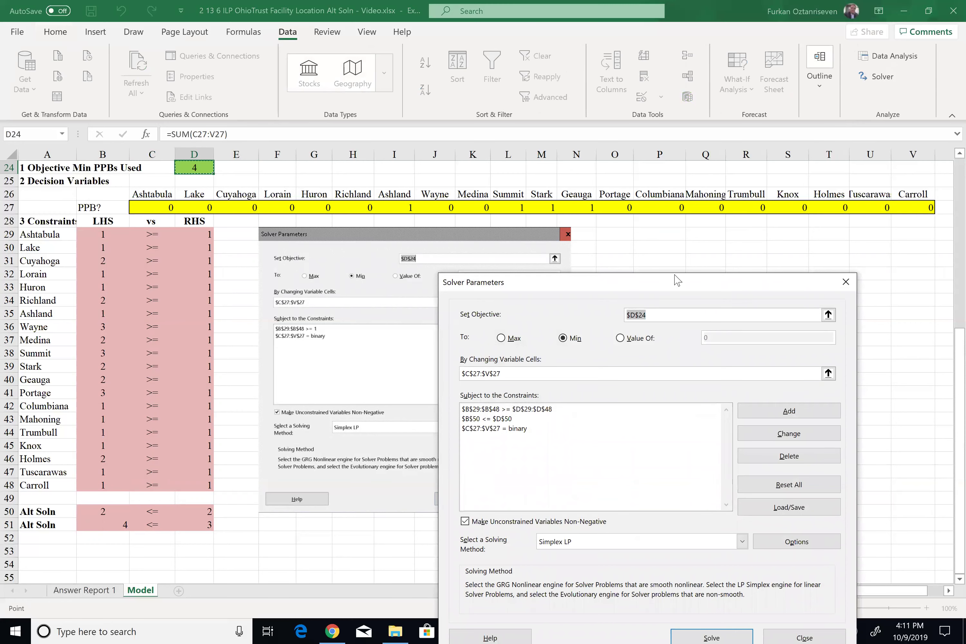
{"action": "left_click_drag", "start_coordinate": [675, 279], "coordinate": [729, 139]}
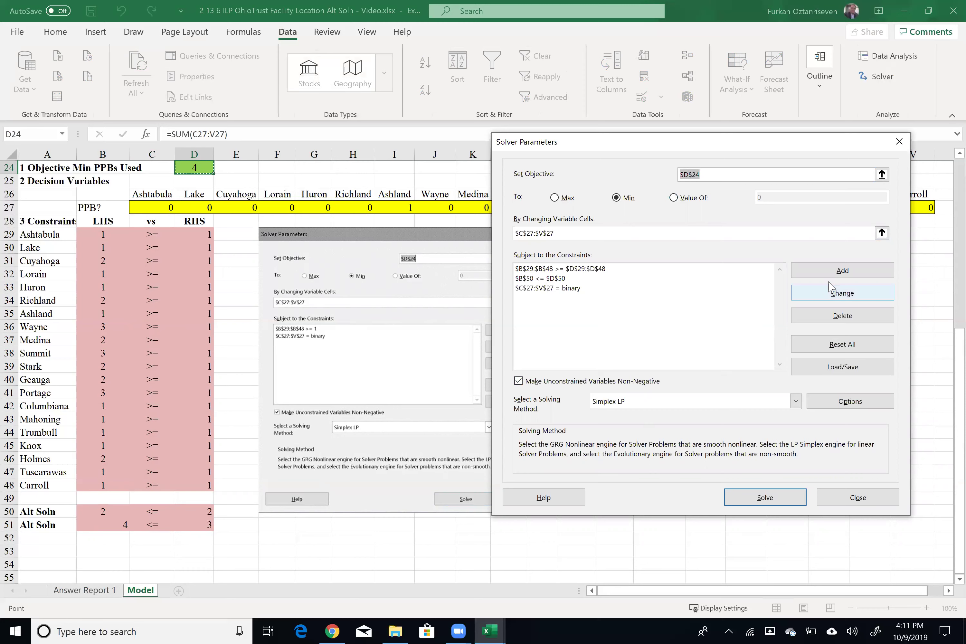
- Add the Solver constraint $B$51 <= $D$51 and solve the model again
{"action": "left_click", "coordinate": [828, 271]}
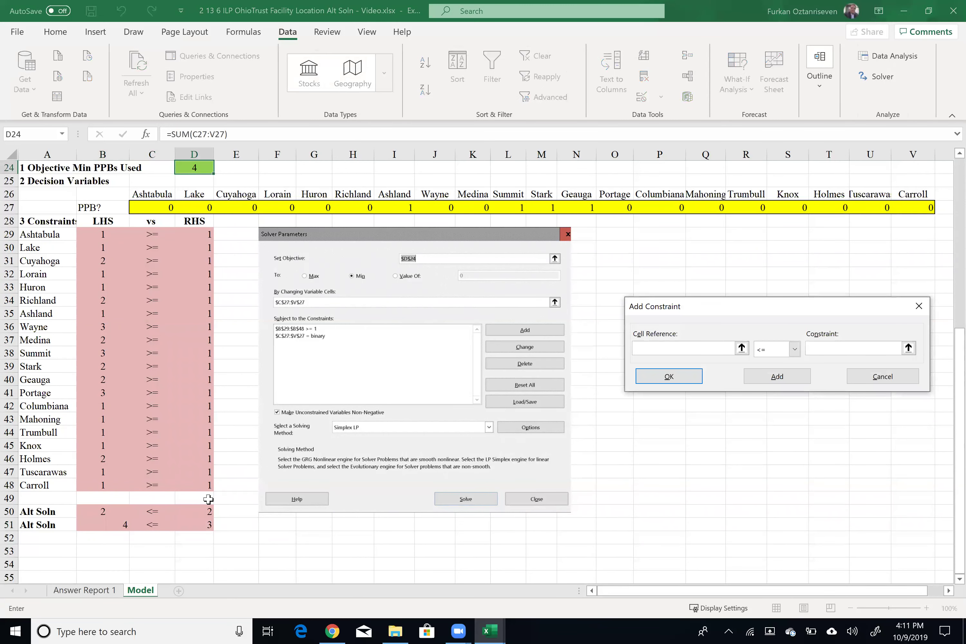
{"action": "left_click", "coordinate": [124, 524]}
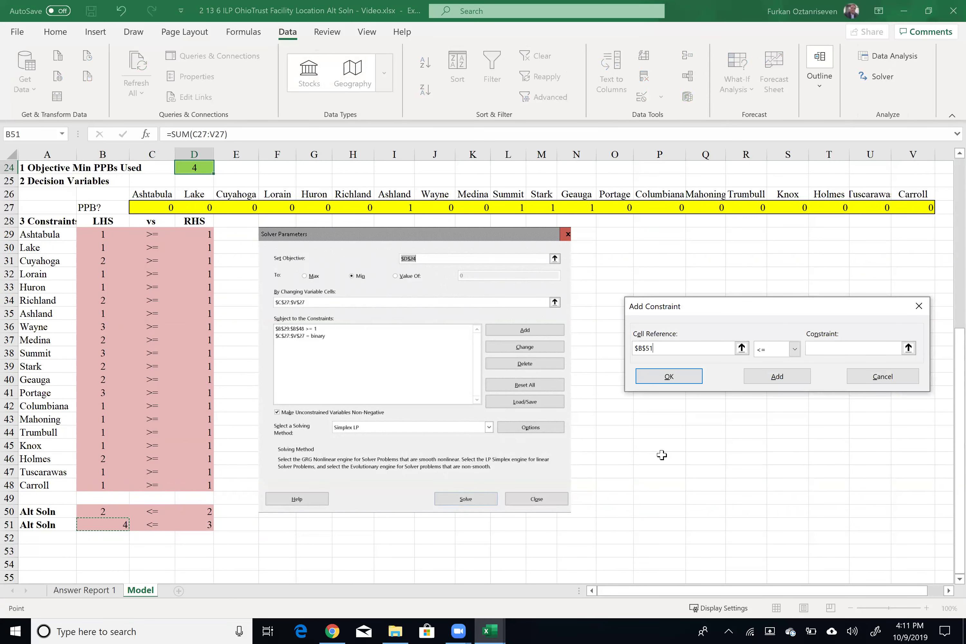
{"action": "left_click", "coordinate": [872, 348]}
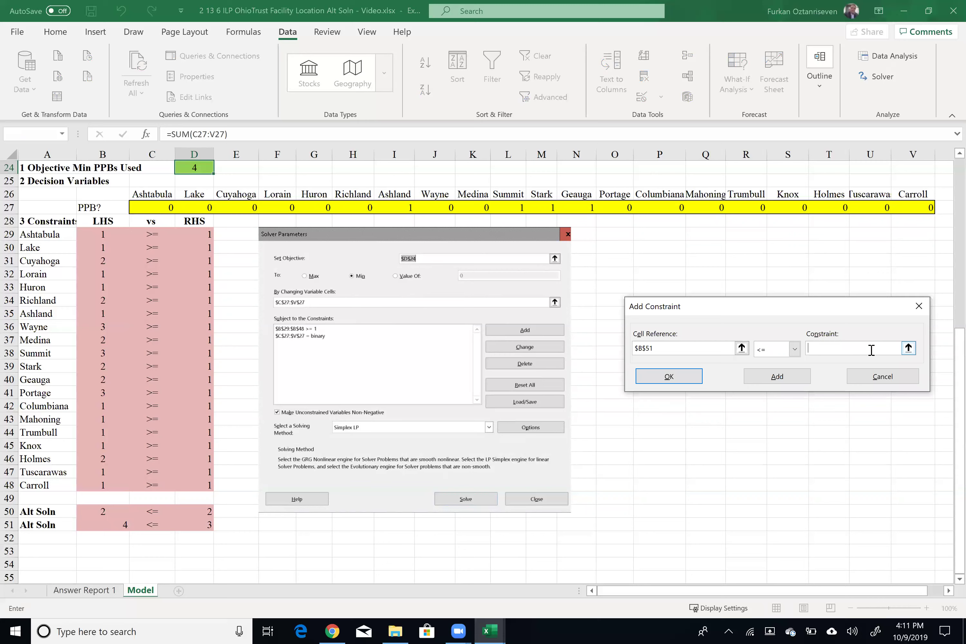
{"action": "left_click", "coordinate": [205, 524]}
{"action": "left_click", "coordinate": [683, 376]}
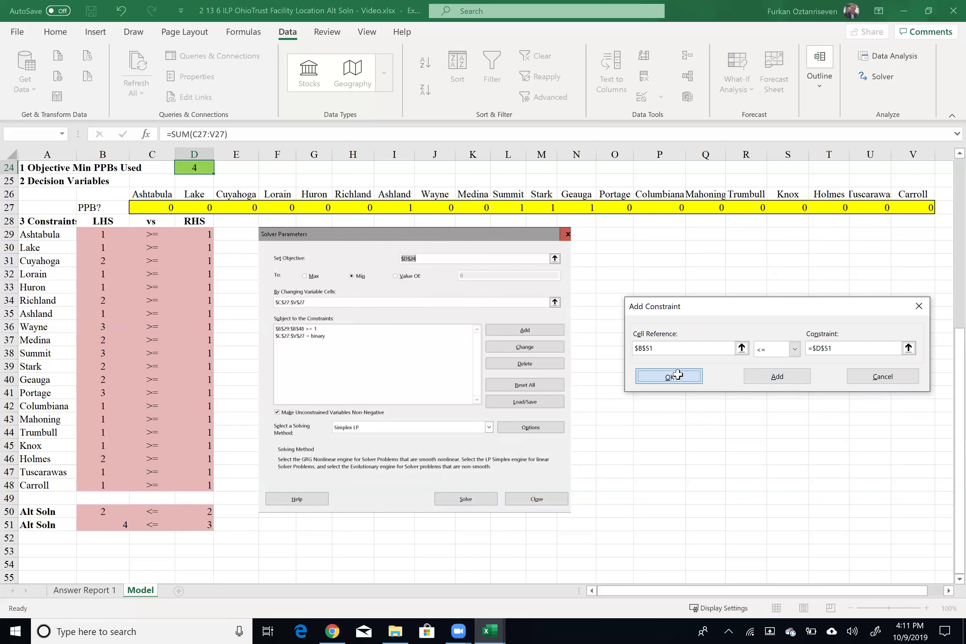
{"action": "left_click", "coordinate": [916, 607]}
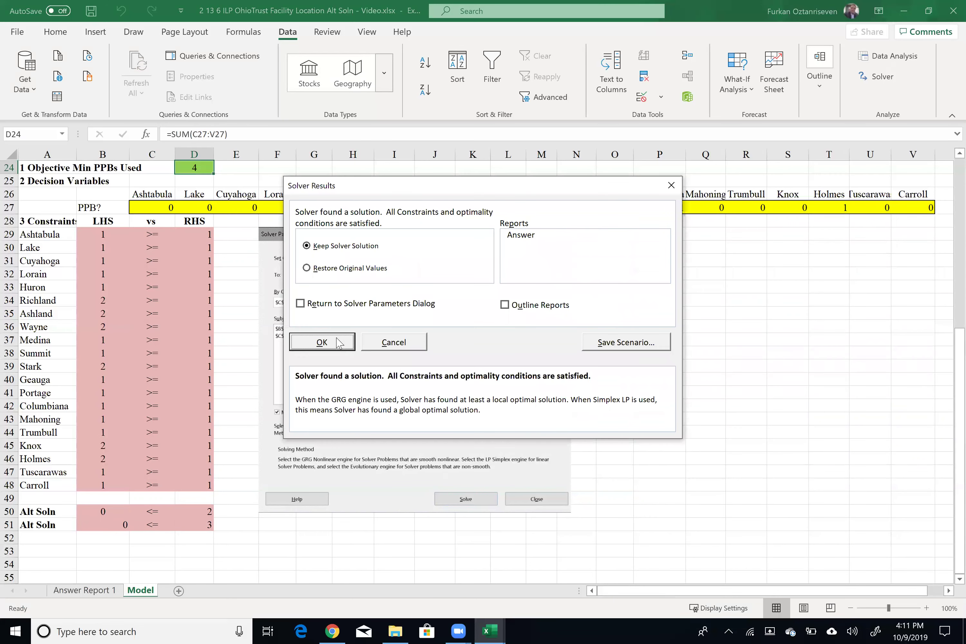
- Keep Solver's solution placing PPBs in Ashland, Geauga, Columbiana and Holmes
{"action": "left_click", "coordinate": [322, 342]}
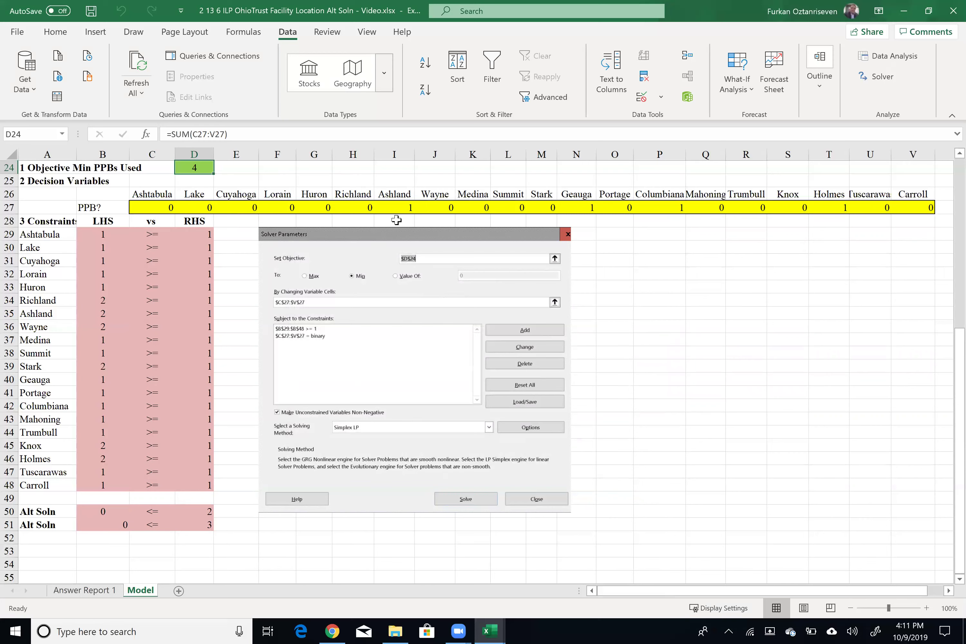
{"action": "left_click", "coordinate": [406, 210]}
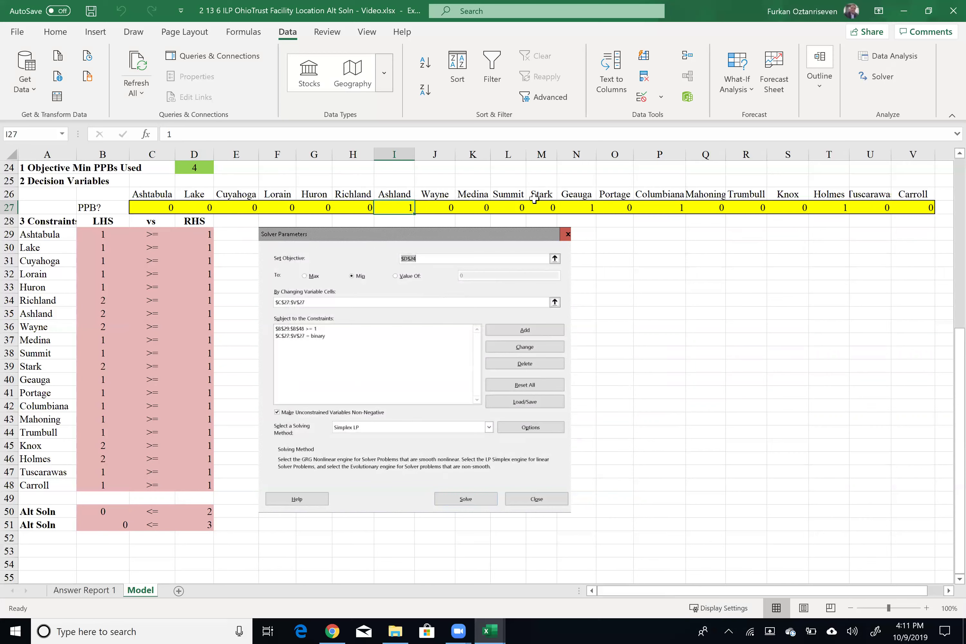
{"action": "left_click", "coordinate": [582, 208]}
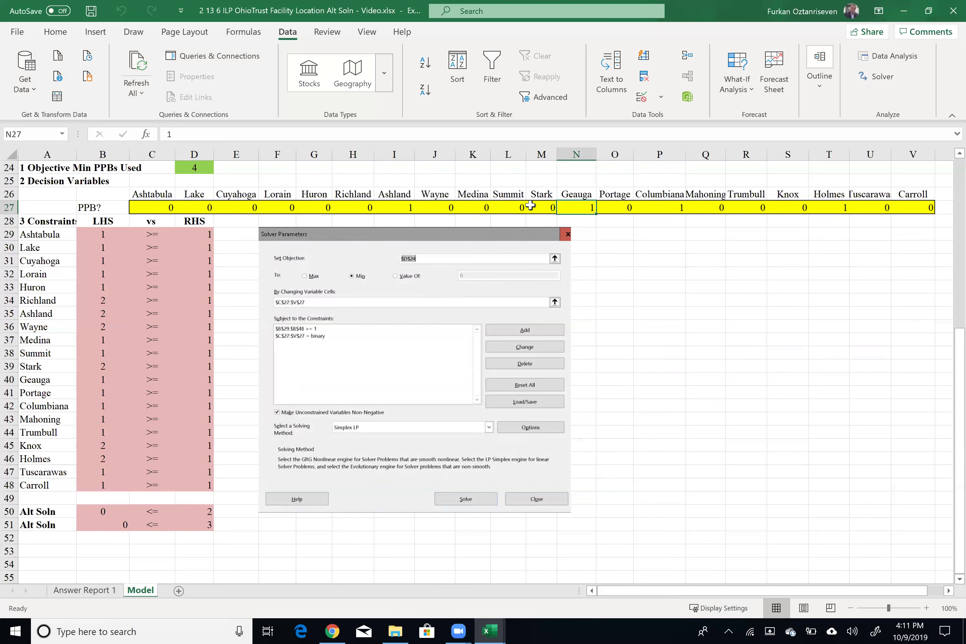
{"action": "left_click_drag", "start_coordinate": [521, 206], "coordinate": [553, 207]}
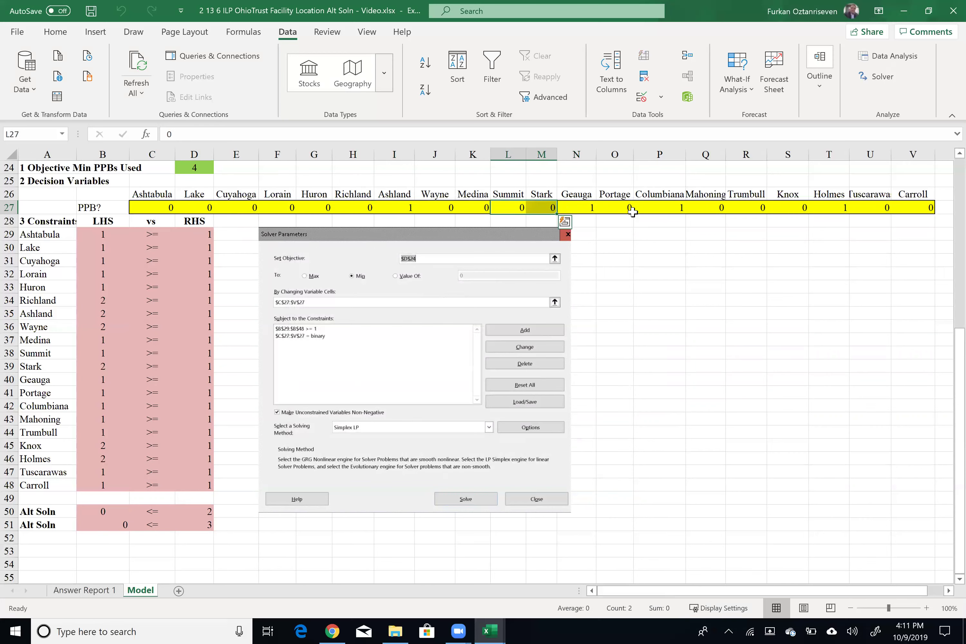
{"action": "left_click", "coordinate": [656, 210]}
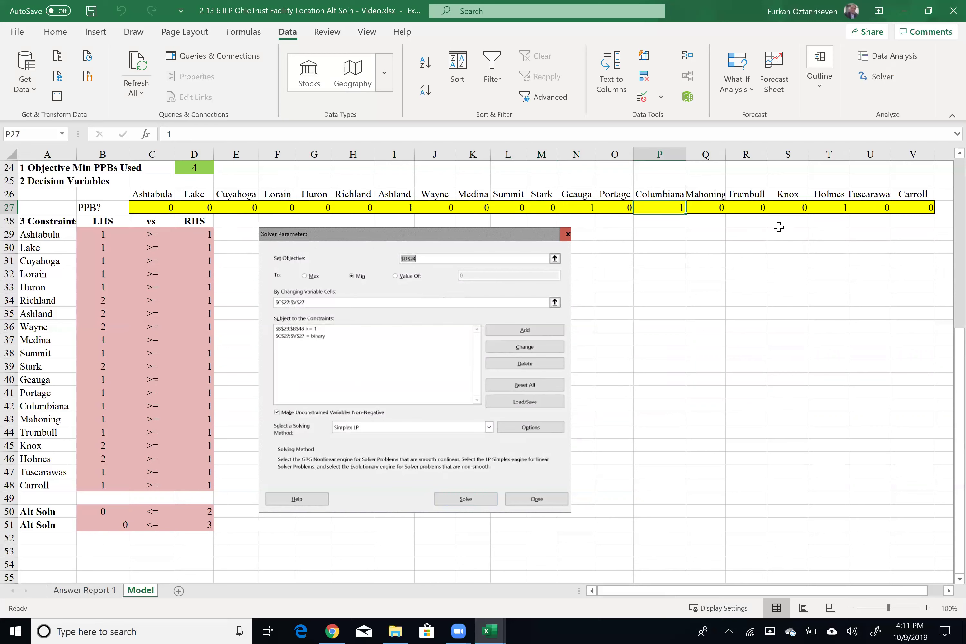
{"action": "left_click", "coordinate": [818, 209], "text": "ctrl"}
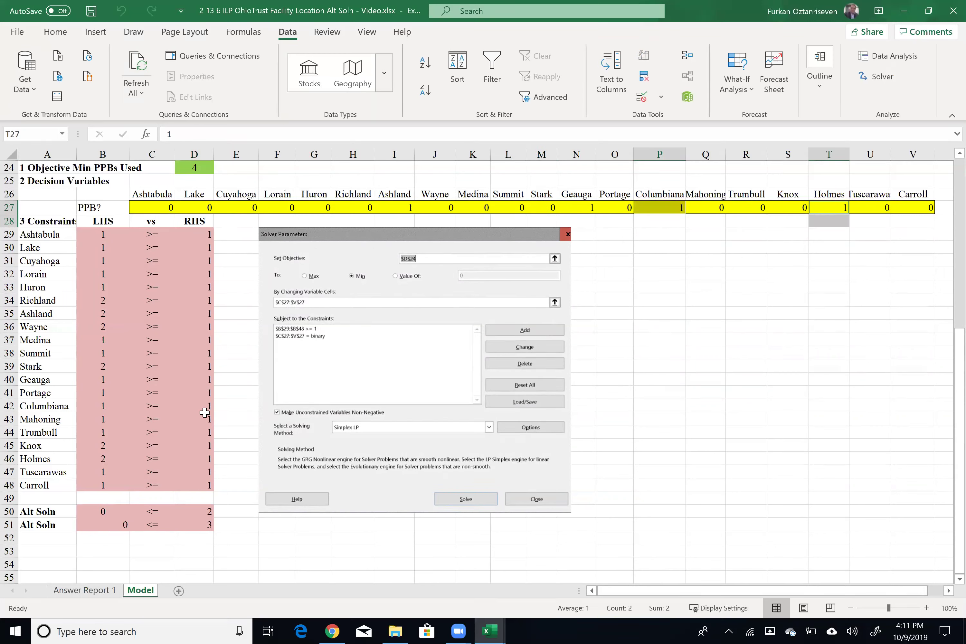